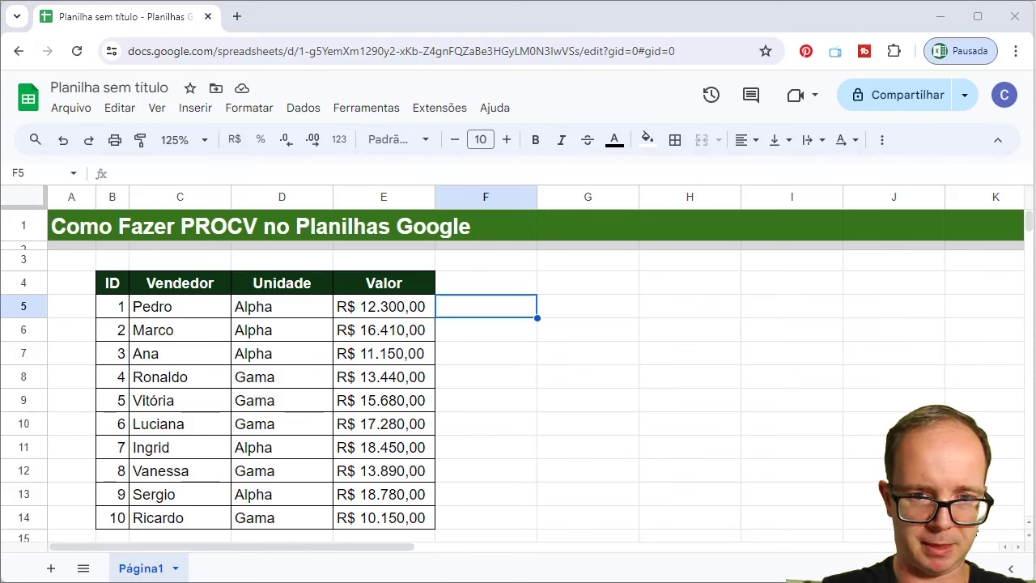
Type headers ID, Vendedor and Valor in G4:I4 and enter ID 1 in G5.
{"action": "left_click", "coordinate": [566, 289]}
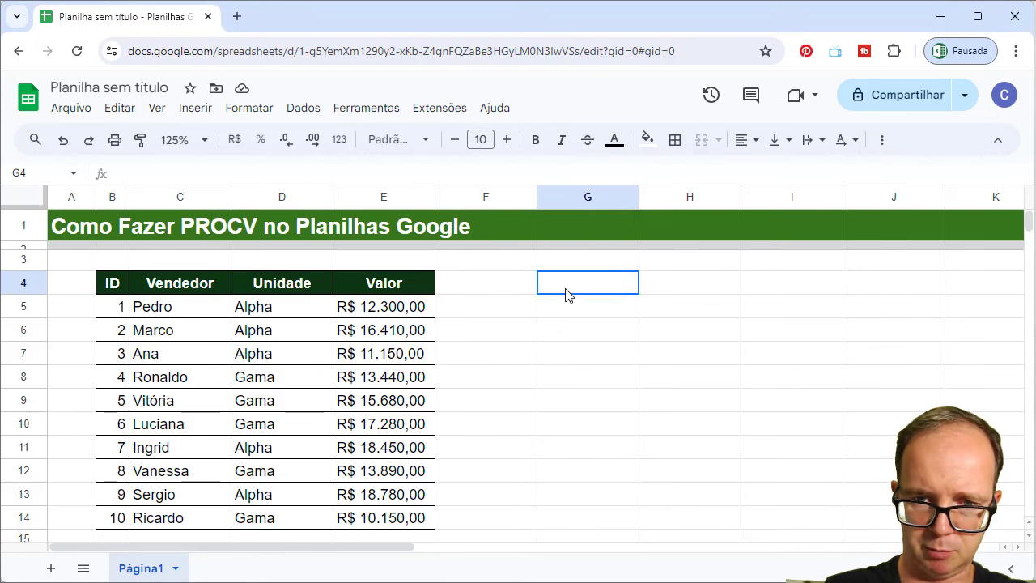
{"action": "type", "text": "ID"}
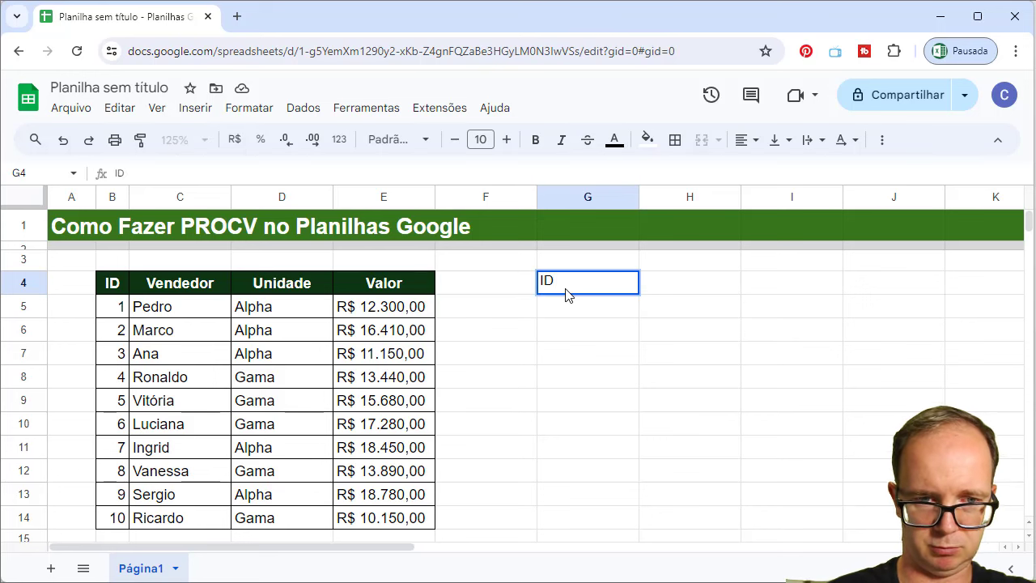
{"action": "key", "text": "Tab"}
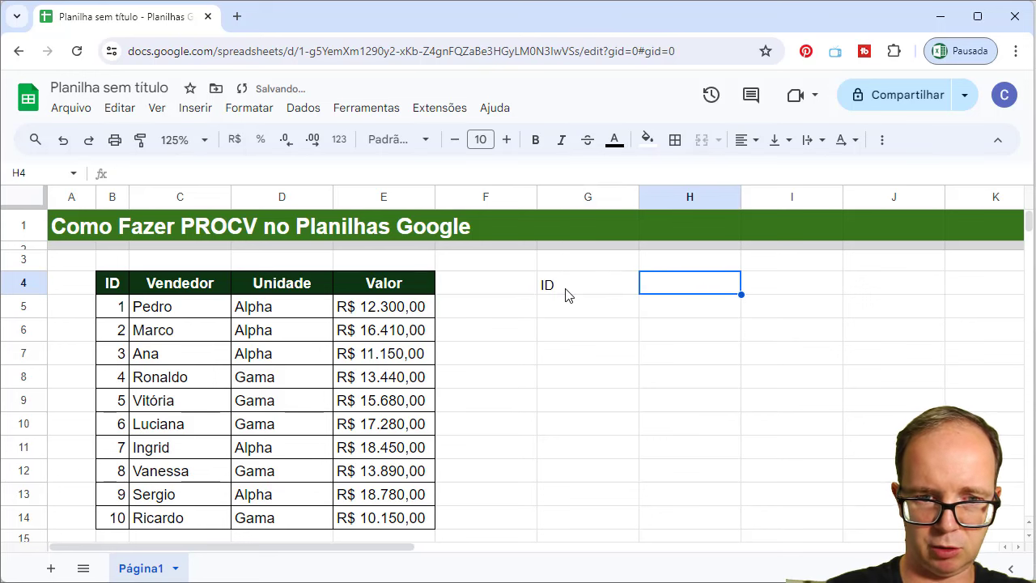
{"action": "type", "text": "Vendedor"}
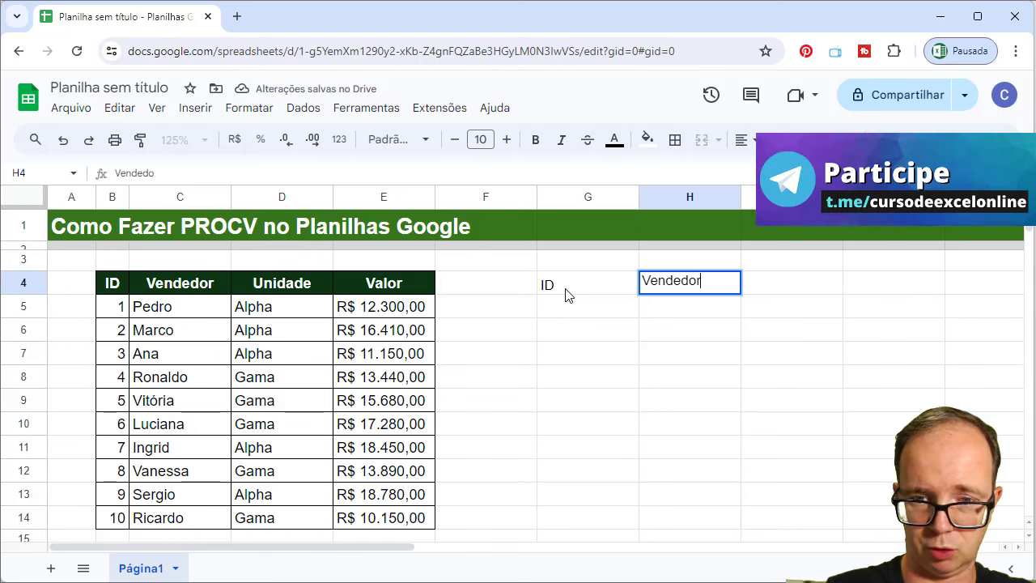
{"action": "key", "text": "Tab"}
{"action": "type", "text": "Valor"}
{"action": "key", "text": "Return"}
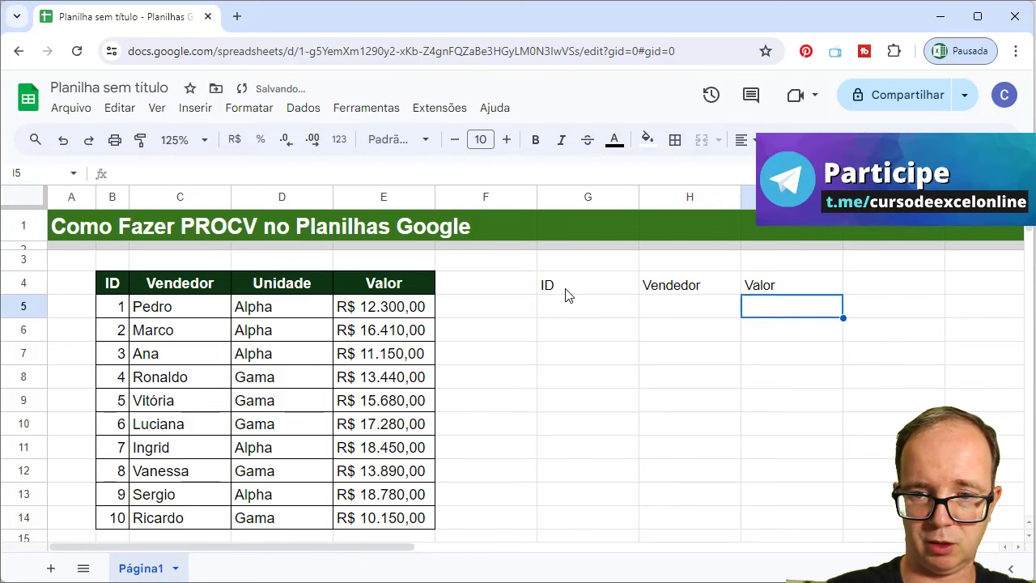
{"action": "key", "text": "Left"}
{"action": "key", "text": "Left"}
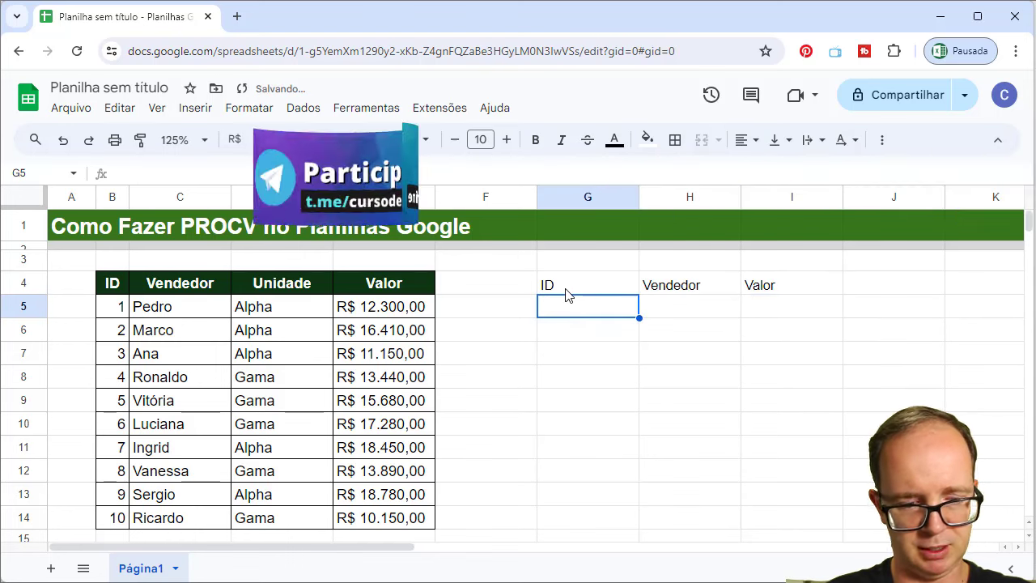
{"action": "type", "text": "1"}
{"action": "key", "text": "Tab"}
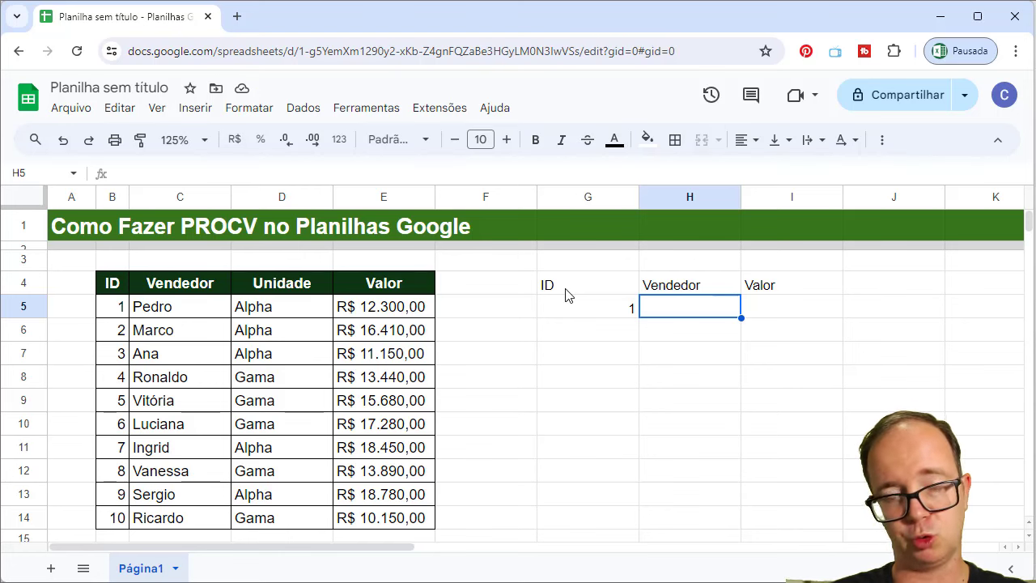
Enter =PROCV(G5;B4:E14;2;0) in H5 so it returns the seller Pedro.
{"action": "type", "text": "="}
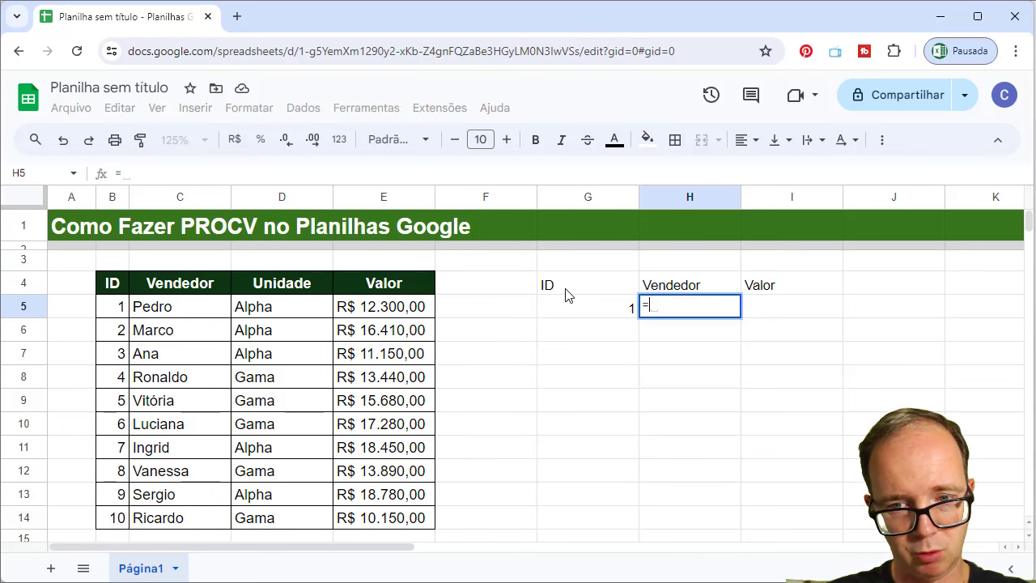
{"action": "type", "text": "procv"}
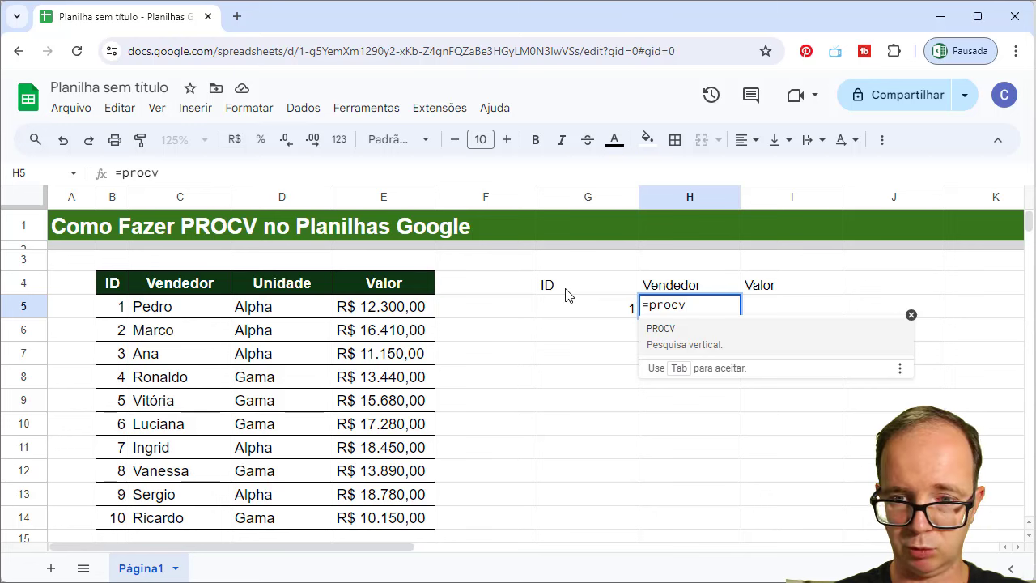
{"action": "key", "text": "Tab"}
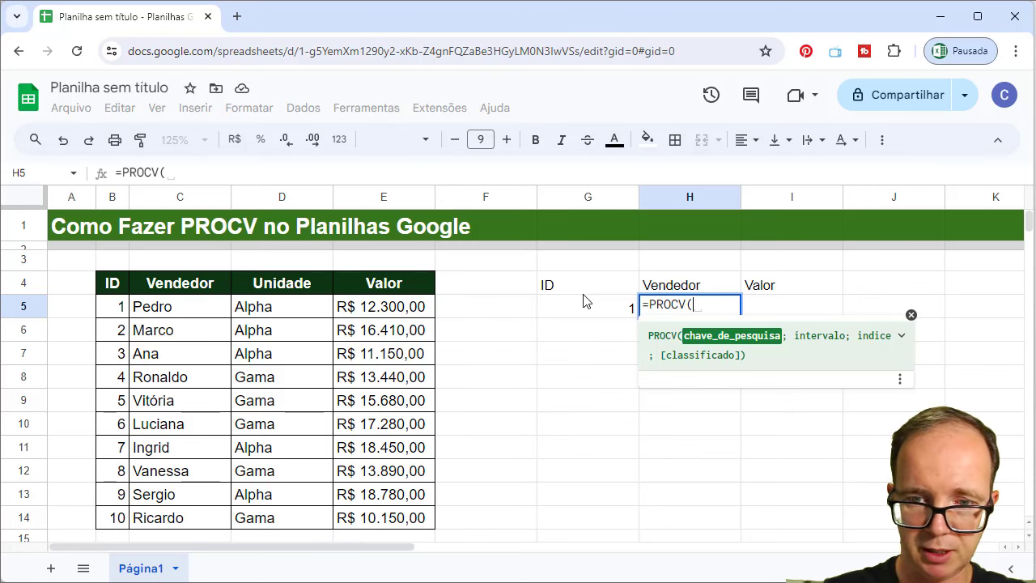
{"action": "left_click", "coordinate": [585, 307]}
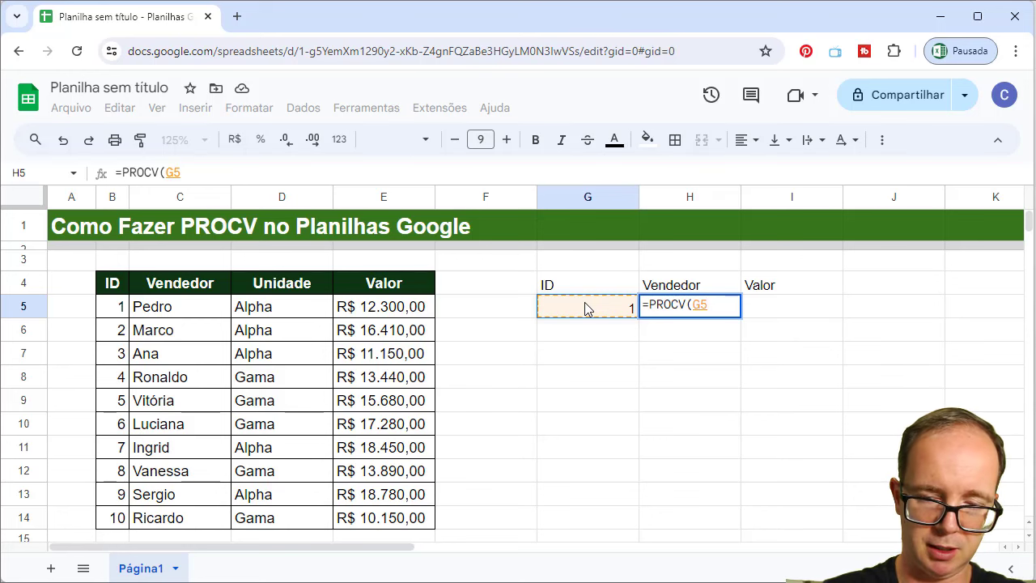
{"action": "type", "text": ";"}
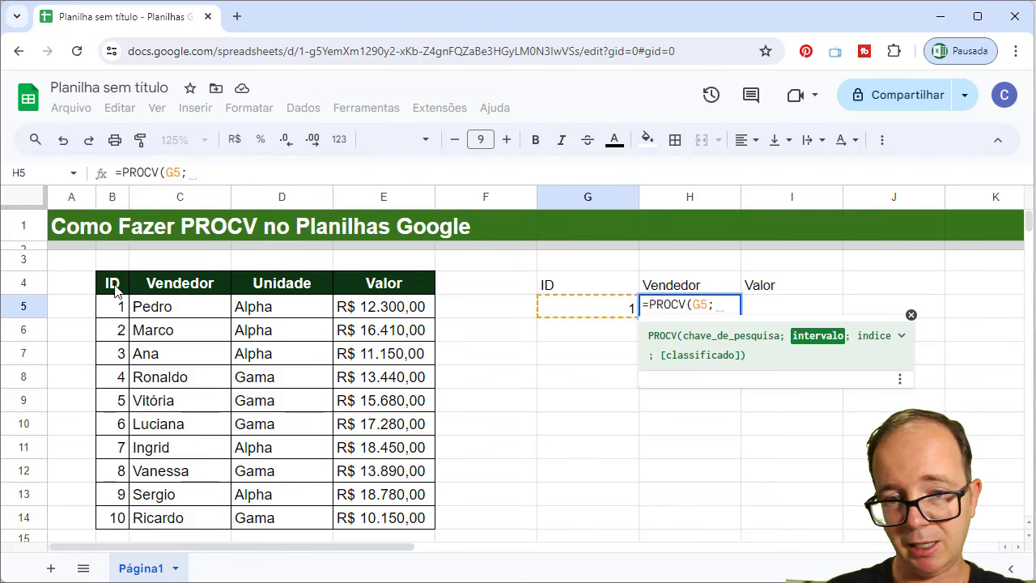
{"action": "left_click_drag", "start_coordinate": [115, 292], "coordinate": [387, 516]}
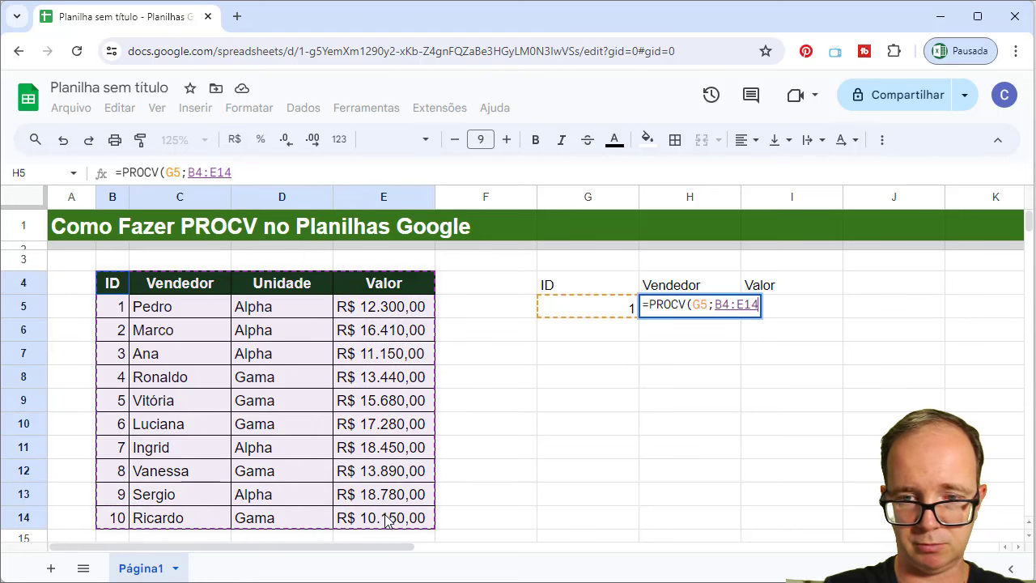
{"action": "type", "text": ";"}
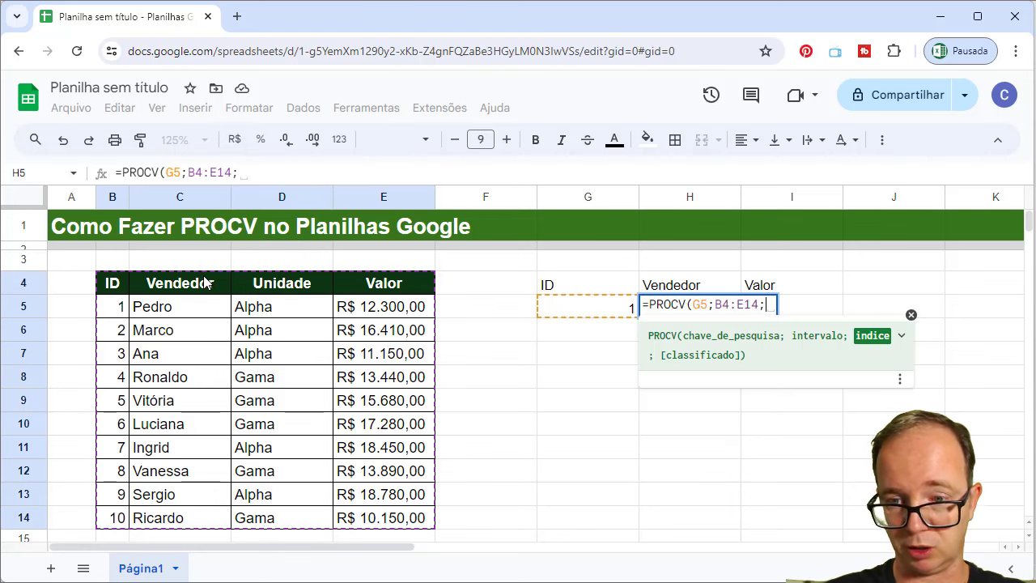
{"action": "type", "text": "2"}
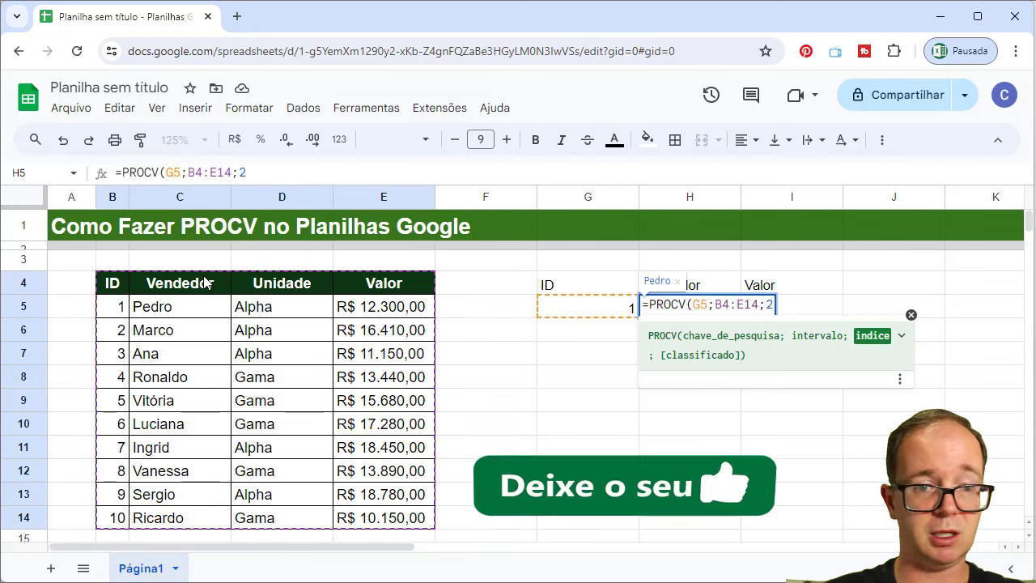
{"action": "type", "text": ";"}
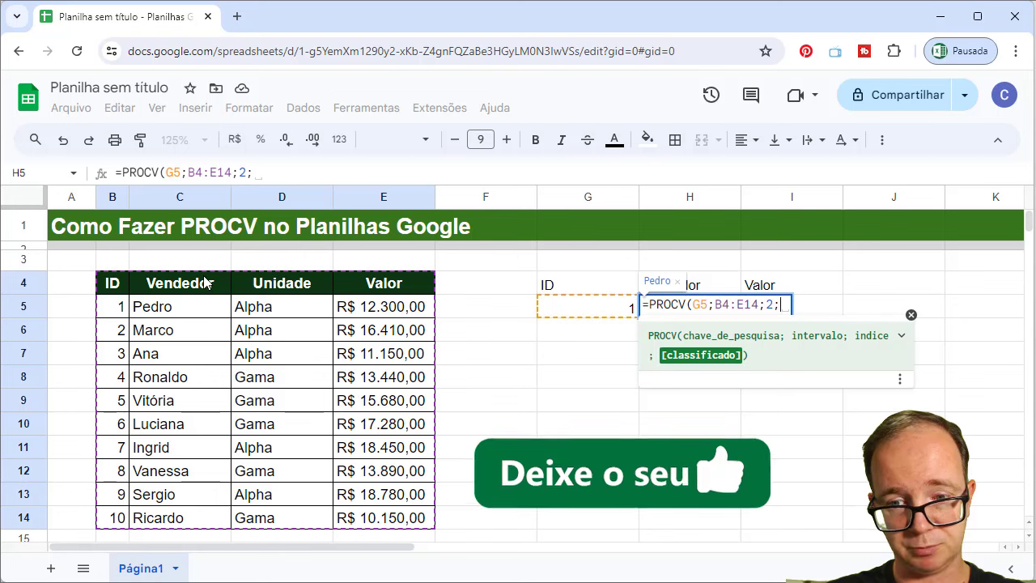
{"action": "type", "text": "0"}
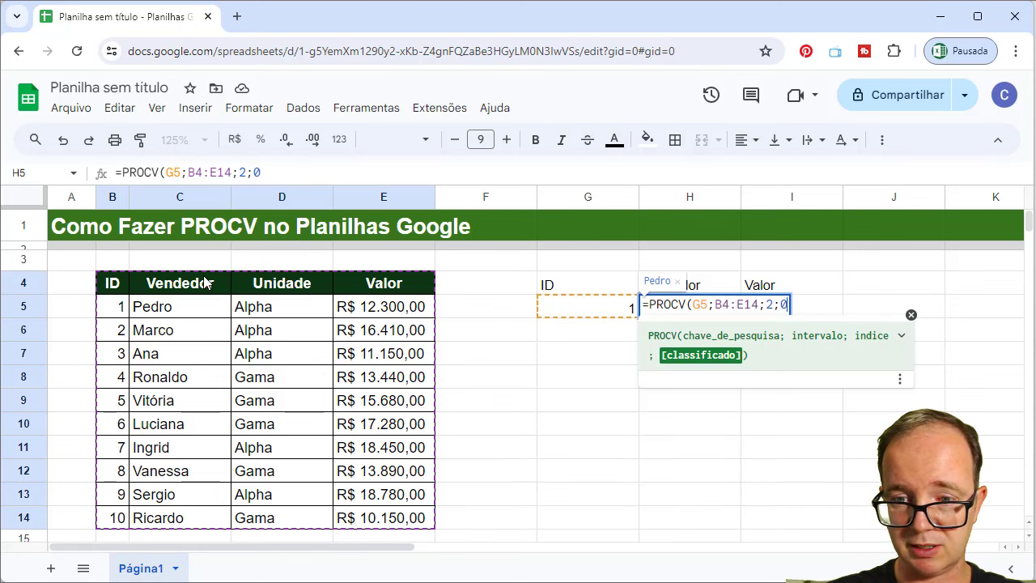
{"action": "type", "text": ")"}
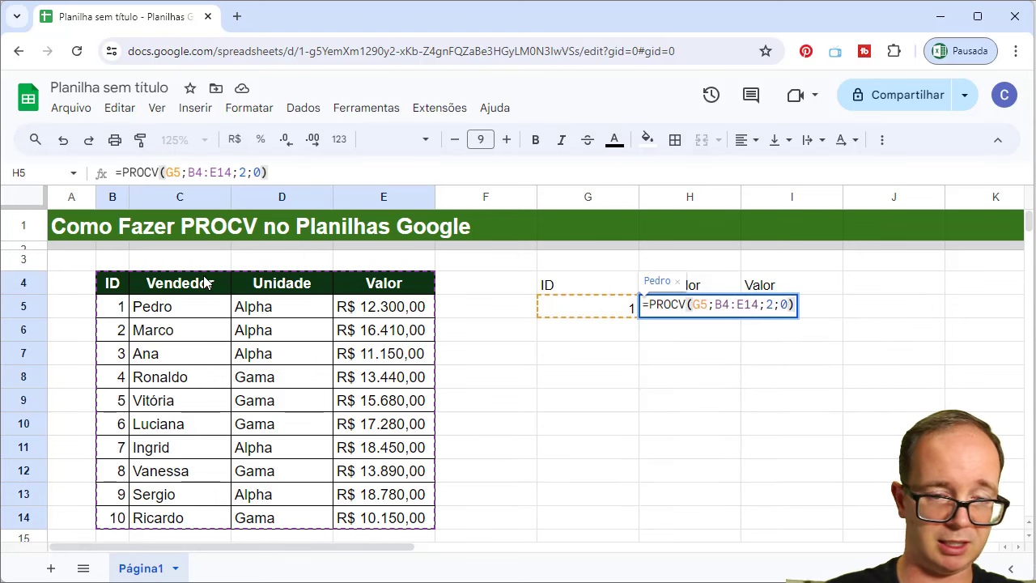
{"action": "key", "text": "Return"}
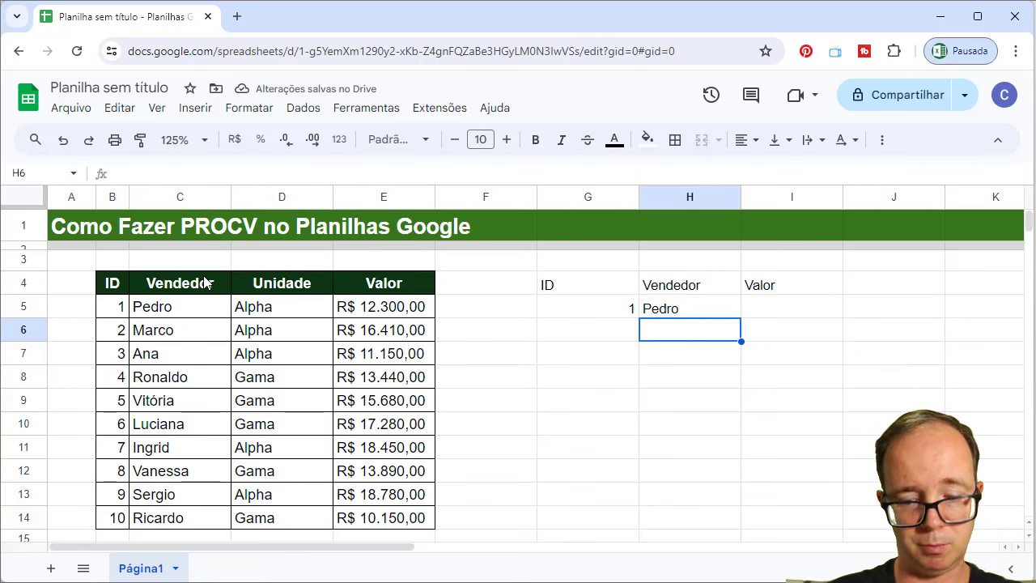
Try IDs 2, 3, 4 and 10 in G5 to see each seller in H5.
{"action": "key", "text": "Up"}
{"action": "key", "text": "Left"}
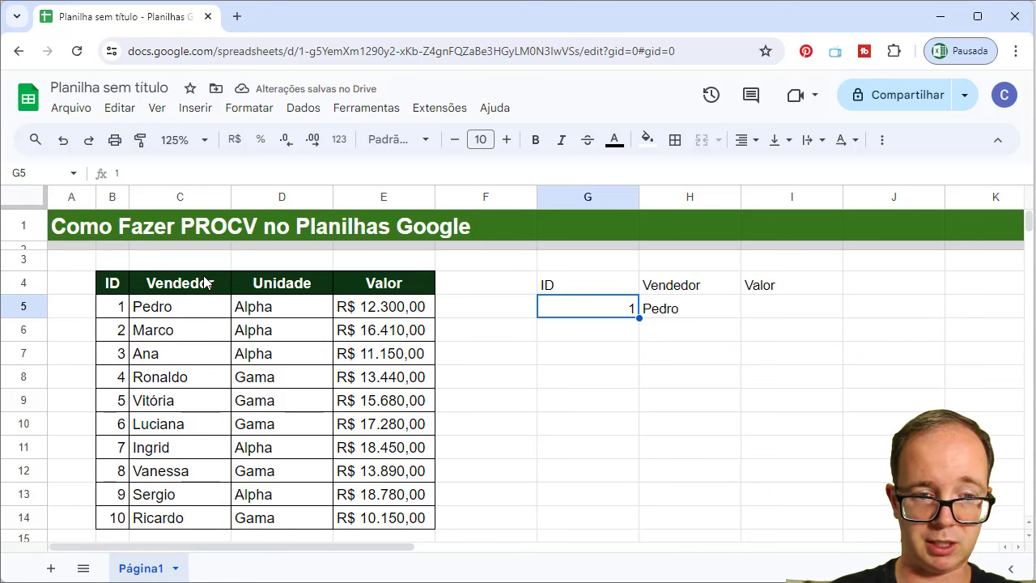
{"action": "type", "text": "2"}
{"action": "key", "text": "Return"}
{"action": "key", "text": "Up"}
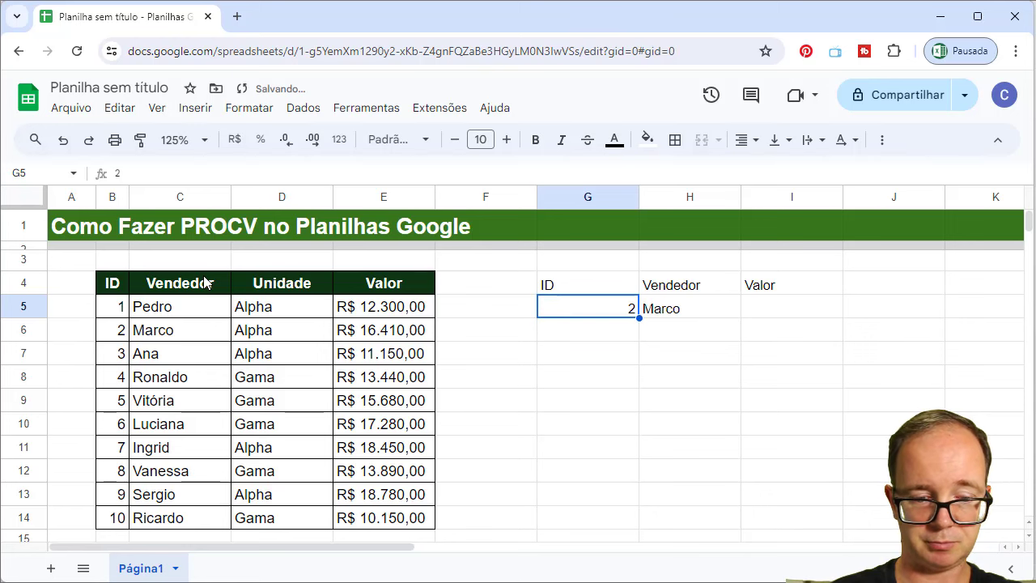
{"action": "type", "text": "3"}
{"action": "key", "text": "Return"}
{"action": "key", "text": "Up"}
{"action": "type", "text": "4"}
{"action": "key", "text": "Return"}
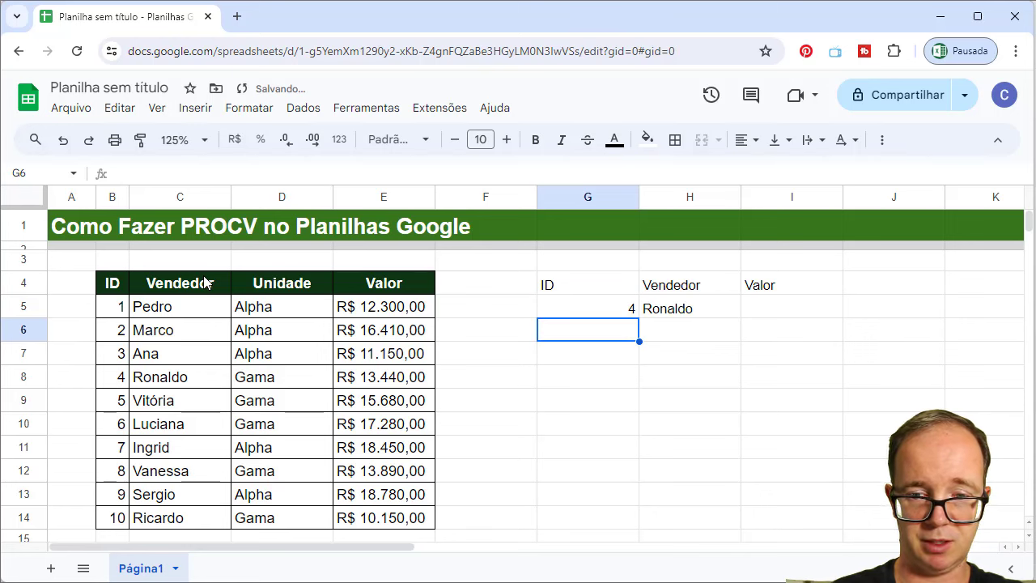
{"action": "key", "text": "Up"}
{"action": "type", "text": "10"}
{"action": "key", "text": "Return"}
Enter missing ID 11 to see #N/A in H5, then set G5 to ID 7 for Ingrid.
{"action": "key", "text": "Up"}
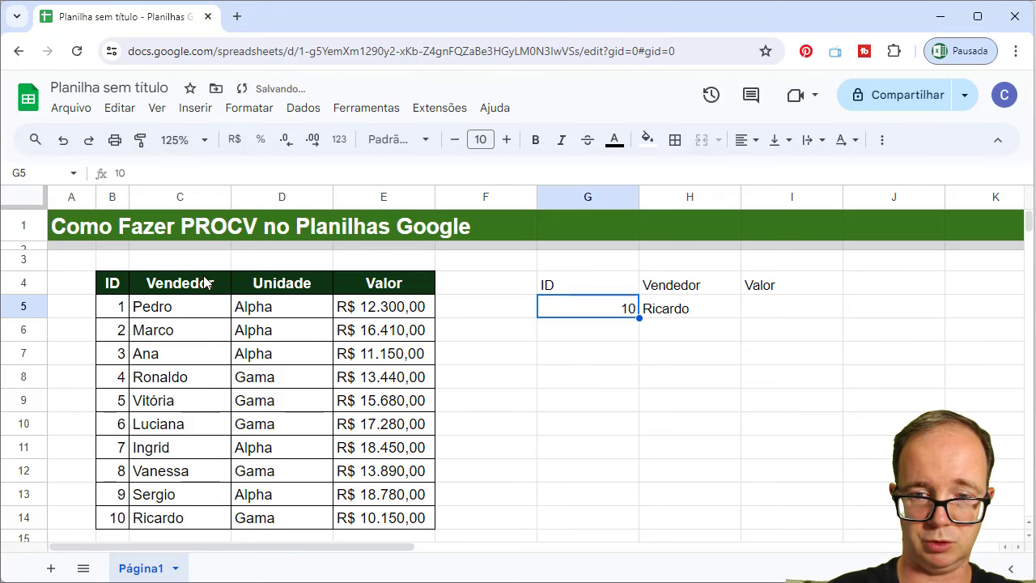
{"action": "type", "text": "11"}
{"action": "key", "text": "Return"}
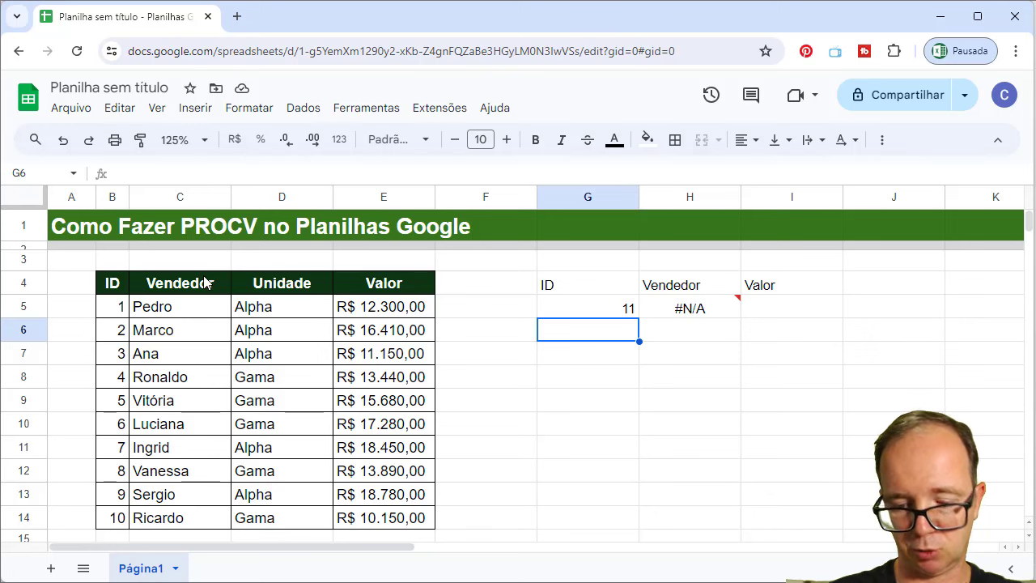
{"action": "key", "text": "Up"}
{"action": "key", "text": "Right"}
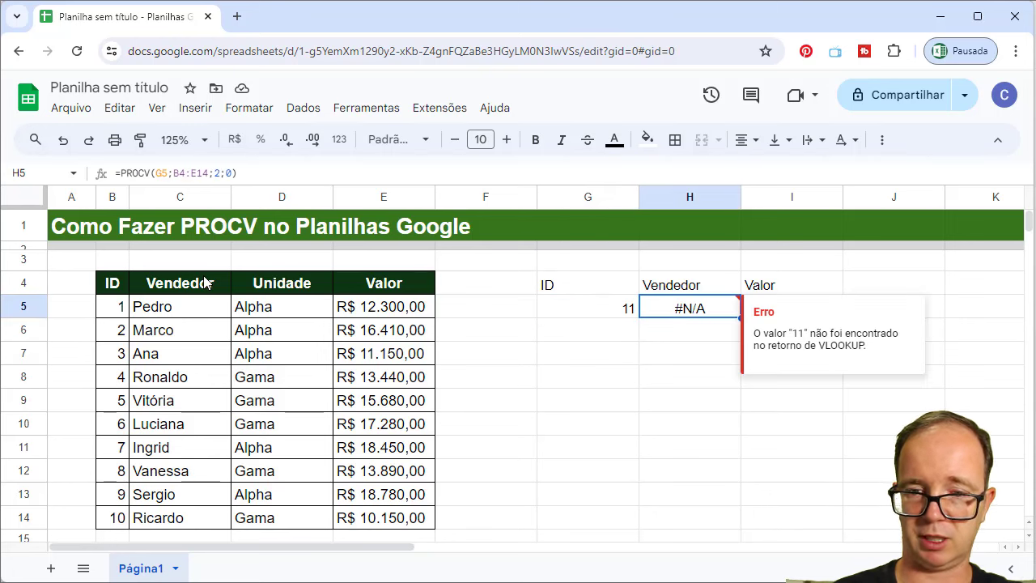
{"action": "key", "text": "Left"}
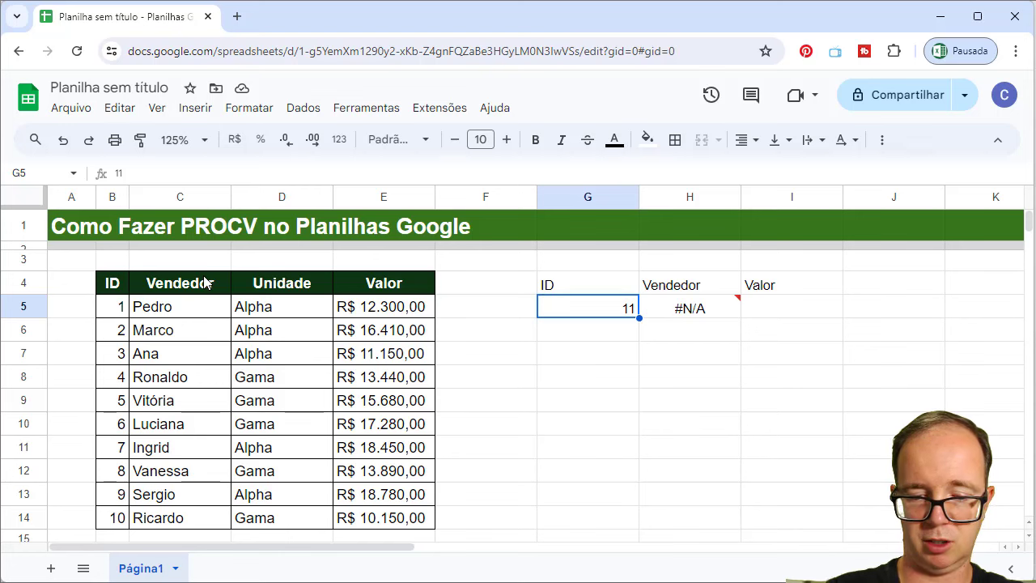
{"action": "type", "text": "1"}
{"action": "key", "text": "Tab"}
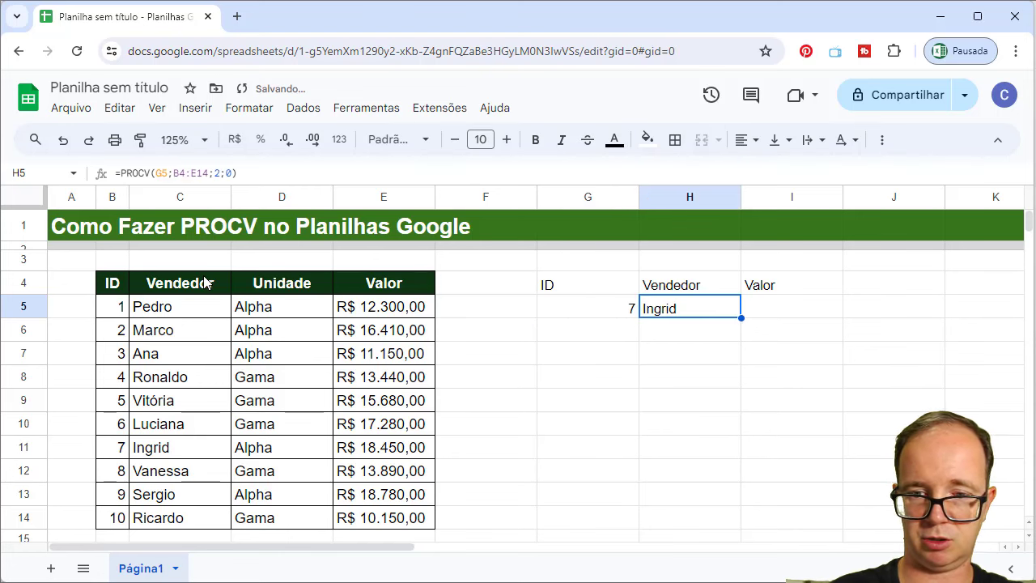
Enter =PROCV(G5;B4:E14;4;0) in I5 so it returns R$ 18.450,00.
{"action": "key", "text": "Right"}
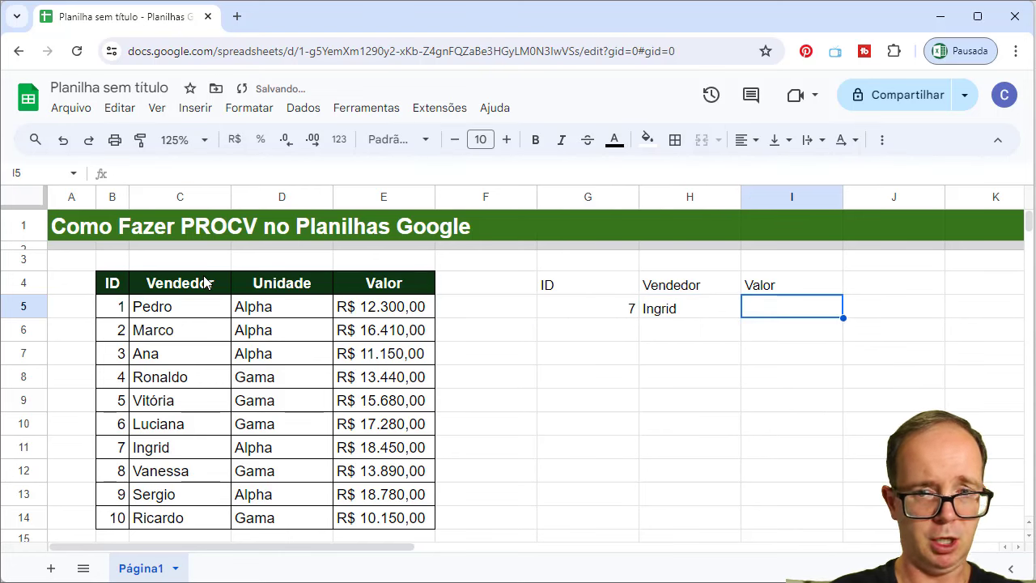
{"action": "type", "text": "="}
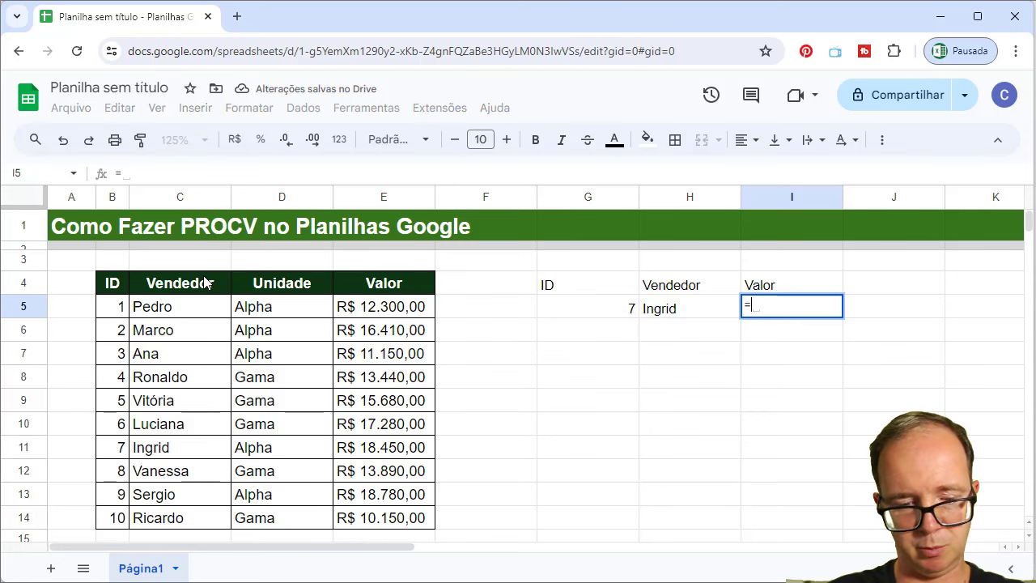
{"action": "type", "text": "procv"}
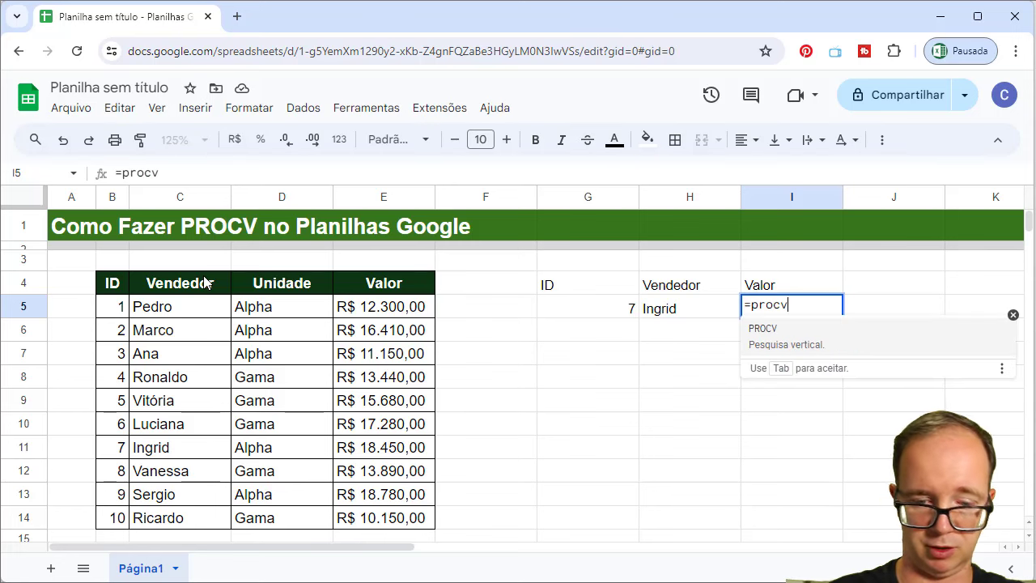
{"action": "type", "text": "("}
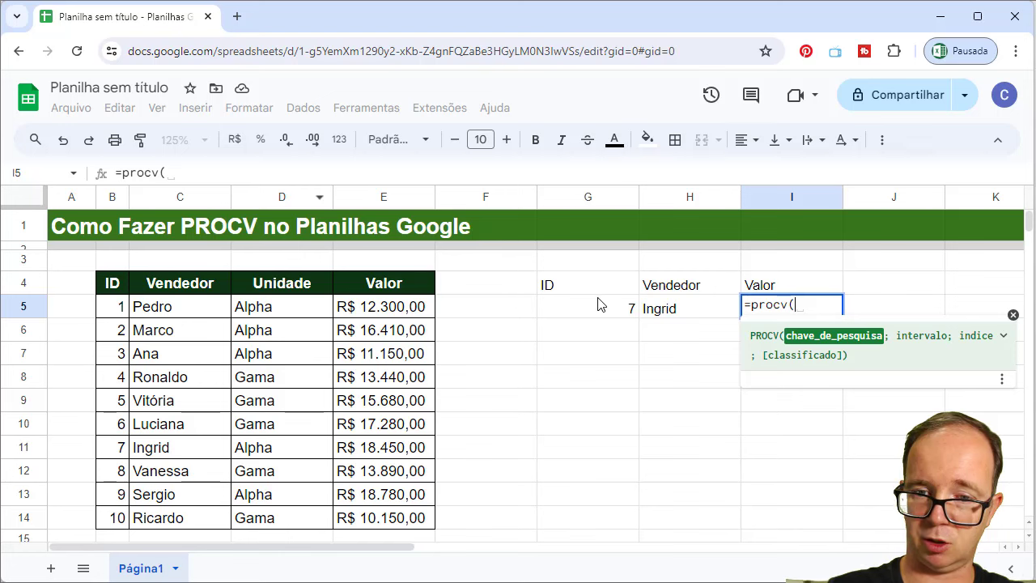
{"action": "left_click", "coordinate": [597, 313]}
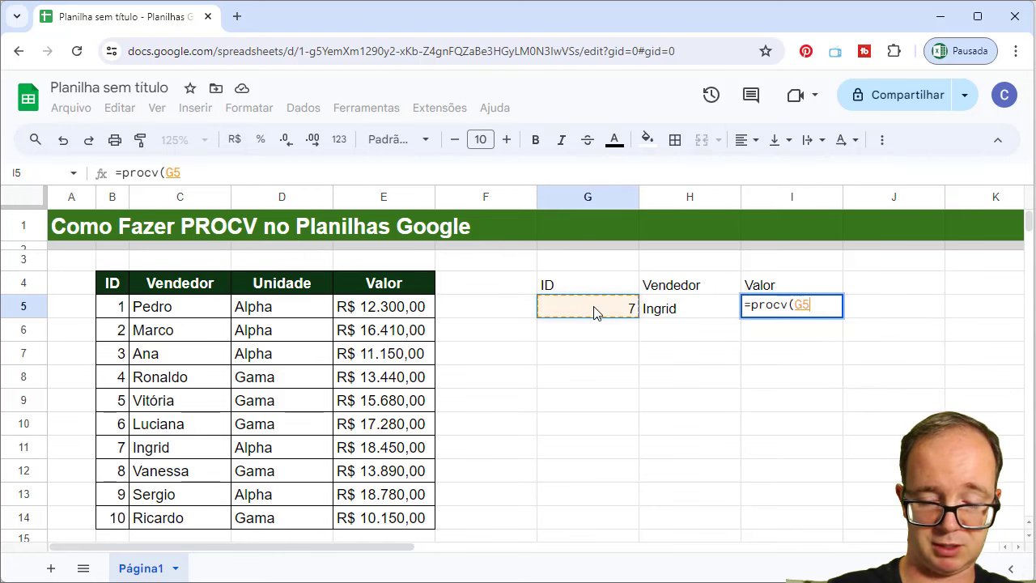
{"action": "type", "text": ";"}
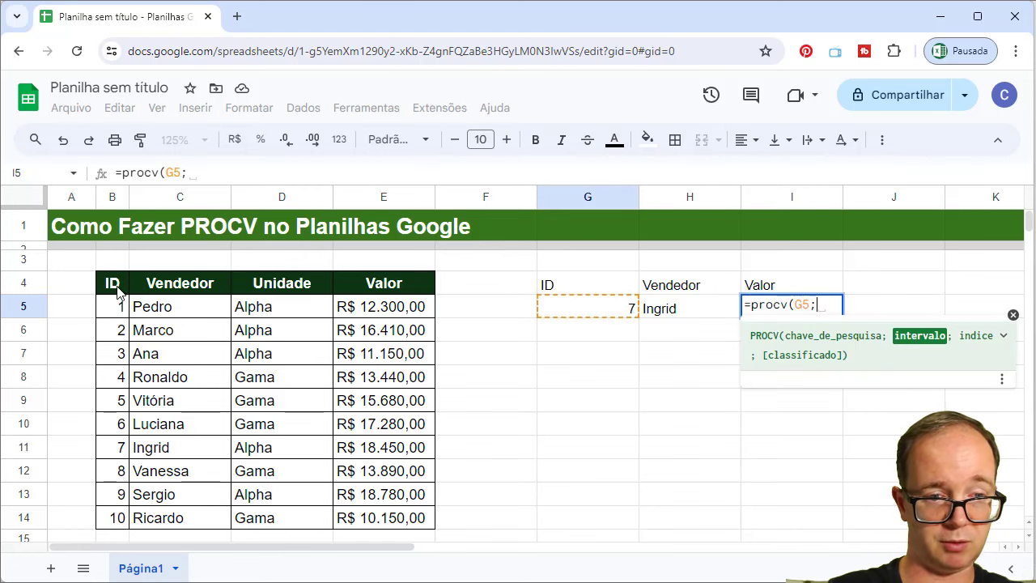
{"action": "left_click_drag", "start_coordinate": [118, 291], "coordinate": [380, 525]}
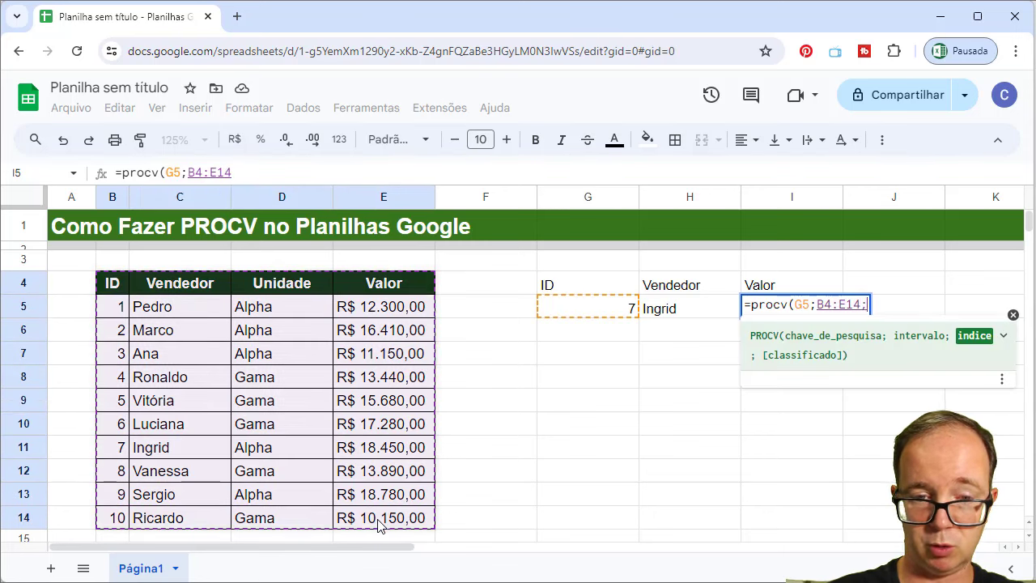
{"action": "type", "text": ";"}
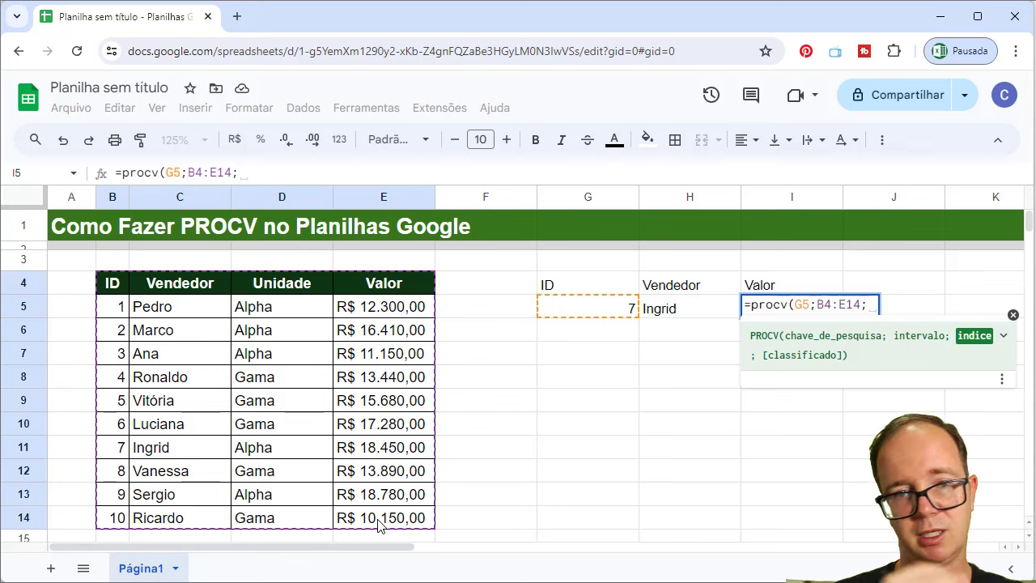
{"action": "type", "text": "4;"}
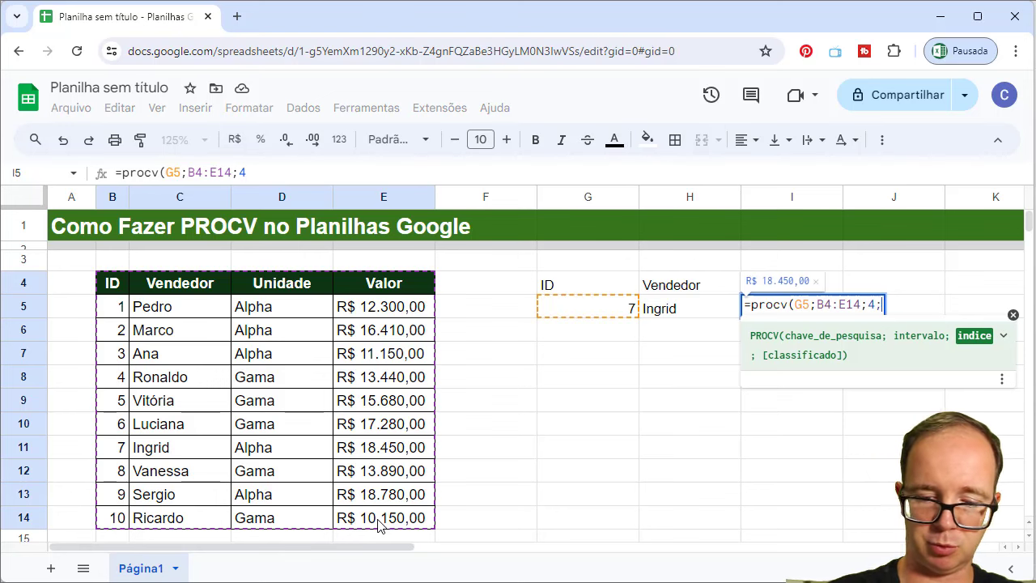
{"action": "type", "text": "0)"}
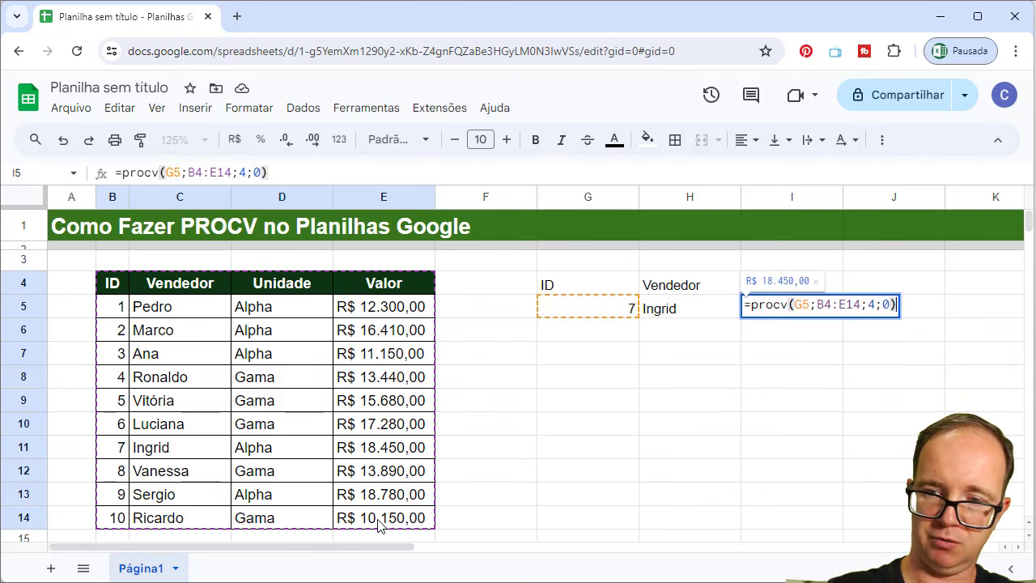
{"action": "key", "text": "Return"}
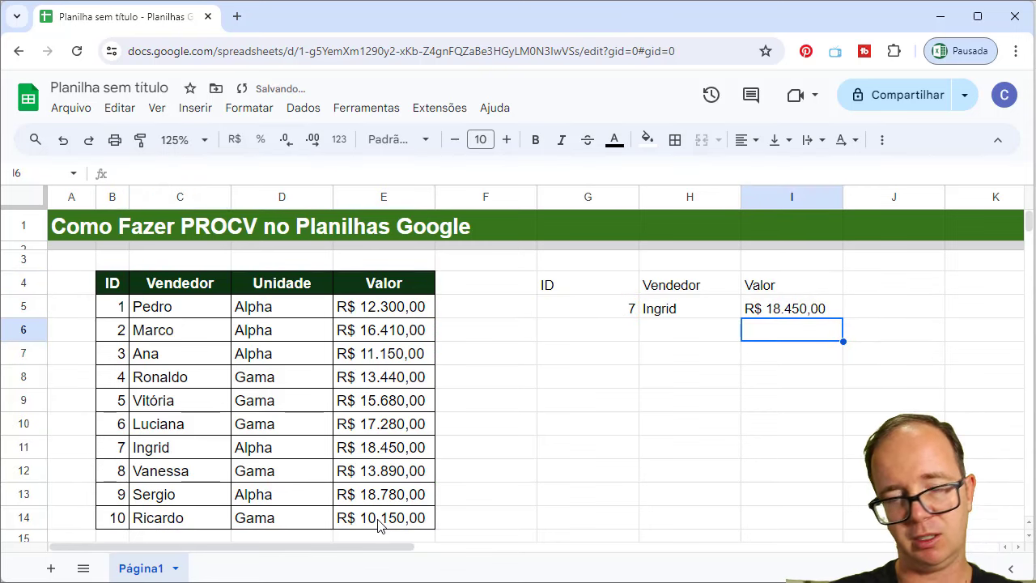
Try IDs 3, 2 and 1 in G5 and watch H5 and I5 update.
{"action": "key", "text": "Up"}
{"action": "key", "text": "Left"}
{"action": "key", "text": "Left"}
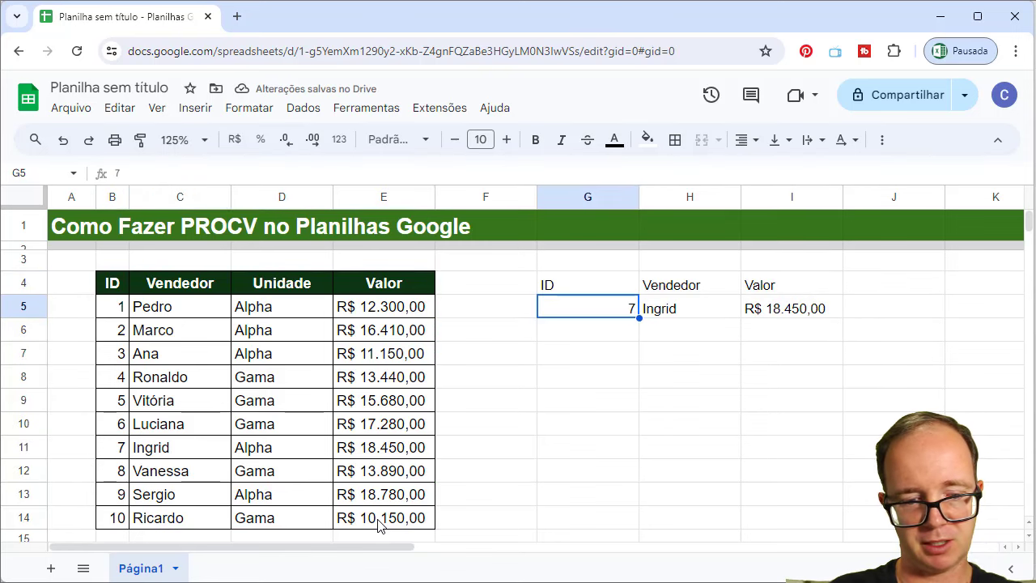
{"action": "type", "text": "3"}
{"action": "key", "text": "Return"}
{"action": "key", "text": "Up"}
{"action": "type", "text": "2"}
{"action": "key", "text": "Return"}
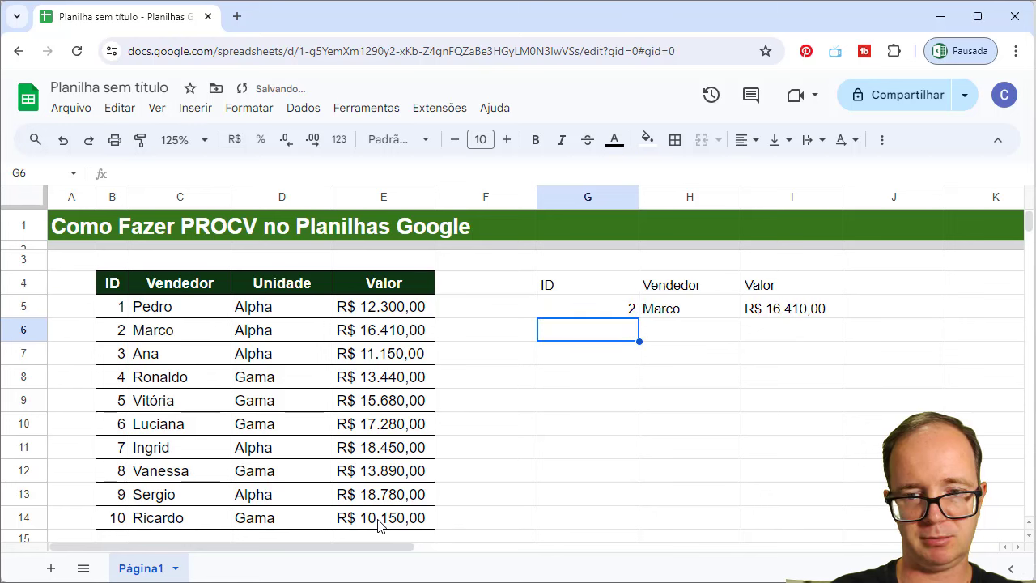
{"action": "key", "text": "Up"}
{"action": "type", "text": "1"}
{"action": "key", "text": "Tab"}
Try IDs 4 and 2, then return G5 to ID 1 showing Pedro and R$ 12.300,00.
{"action": "key", "text": "Left"}
{"action": "type", "text": "4"}
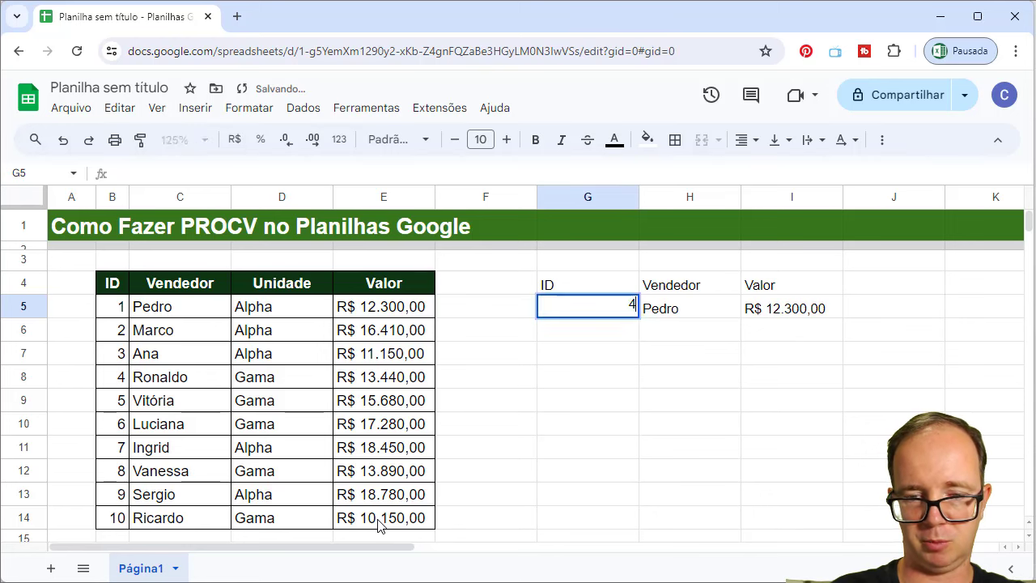
{"action": "key", "text": "Return"}
{"action": "key", "text": "Up"}
{"action": "type", "text": "2"}
{"action": "key", "text": "Return"}
{"action": "key", "text": "Up"}
{"action": "type", "text": "1"}
{"action": "key", "text": "Tab"}
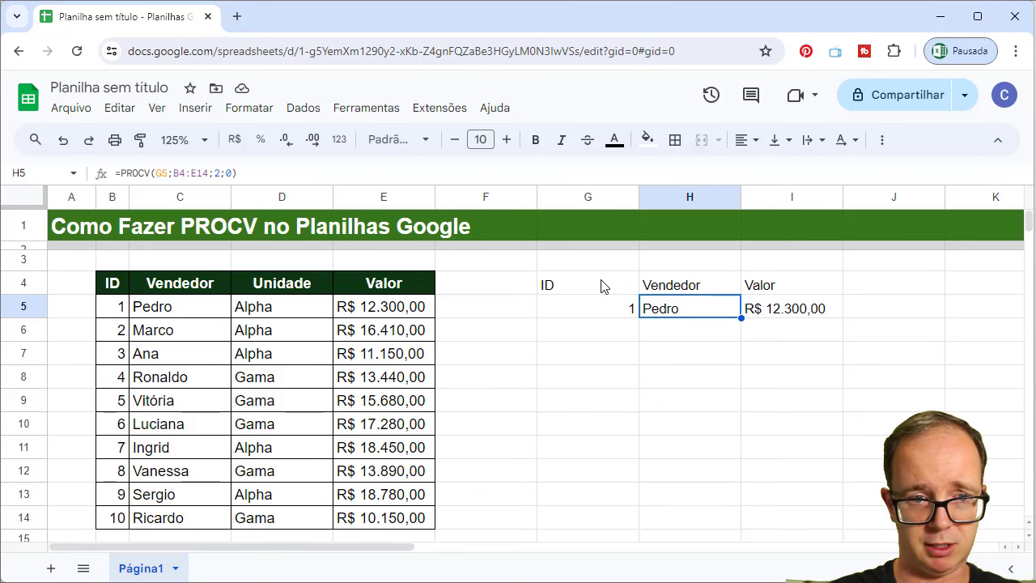
Paint the B4 header style onto the G4:I4 lookup headings.
{"action": "left_click", "coordinate": [121, 291]}
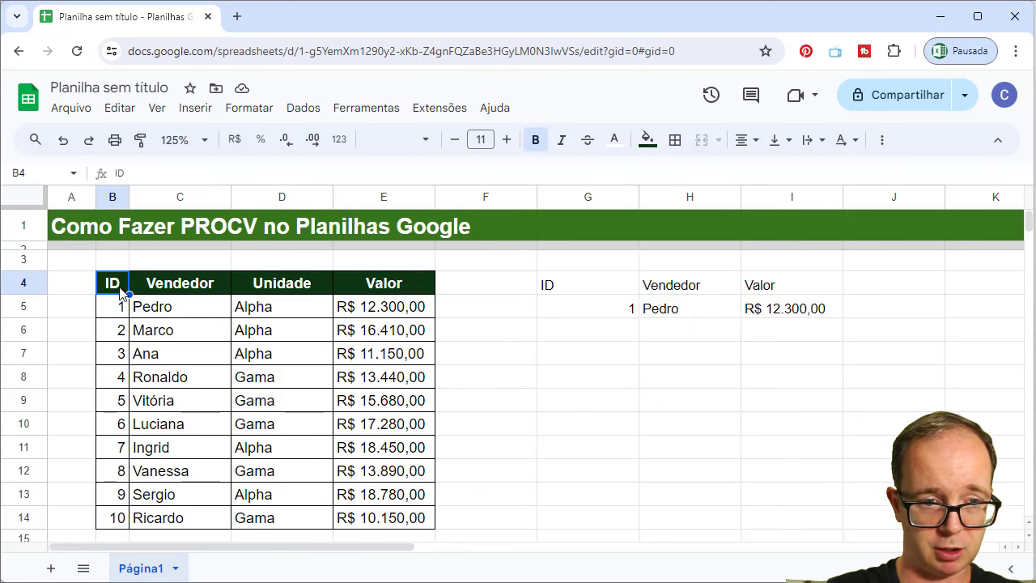
{"action": "left_click", "coordinate": [137, 150]}
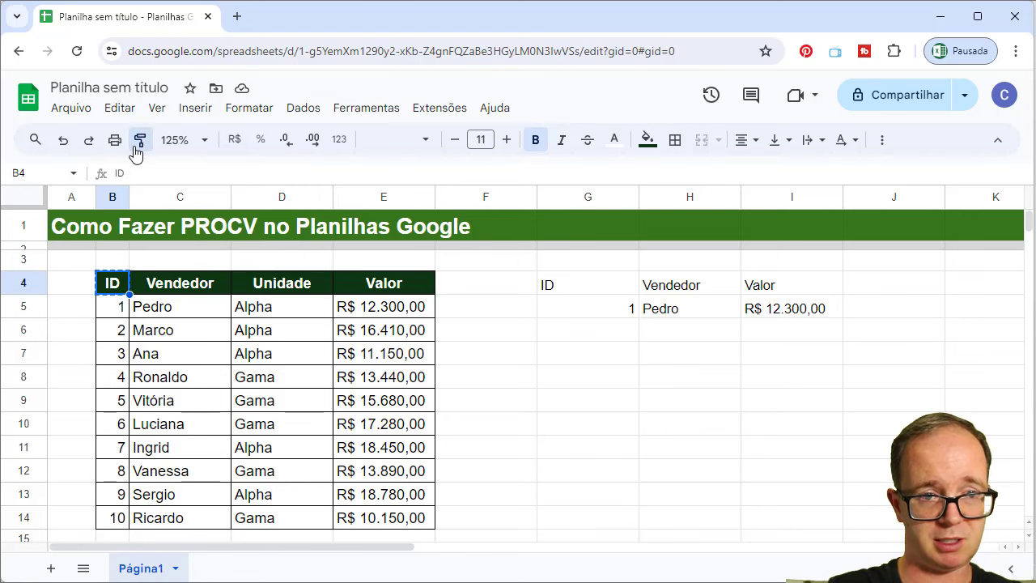
{"action": "left_click_drag", "start_coordinate": [580, 284], "coordinate": [789, 296]}
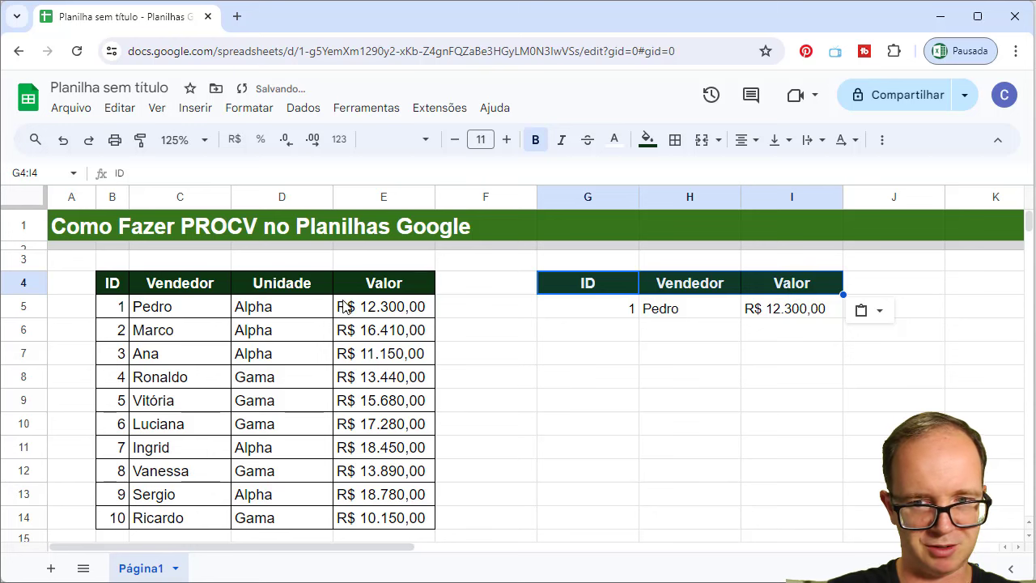
{"action": "left_click", "coordinate": [293, 318]}
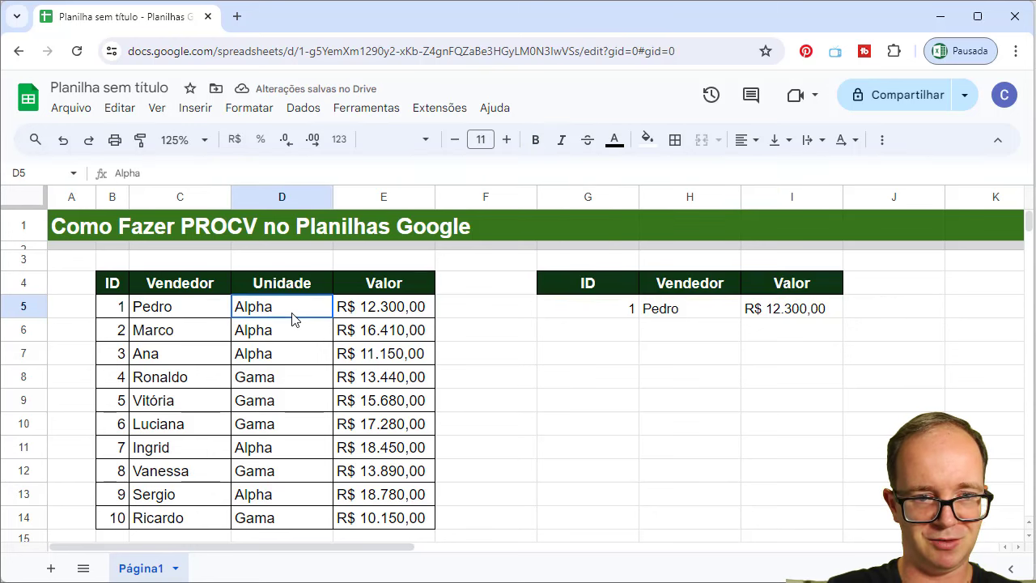
Paint D5's bordered format onto G5:I5 and B5's ID format onto G5.
{"action": "left_click", "coordinate": [141, 141]}
{"action": "left_click_drag", "start_coordinate": [596, 308], "coordinate": [767, 311]}
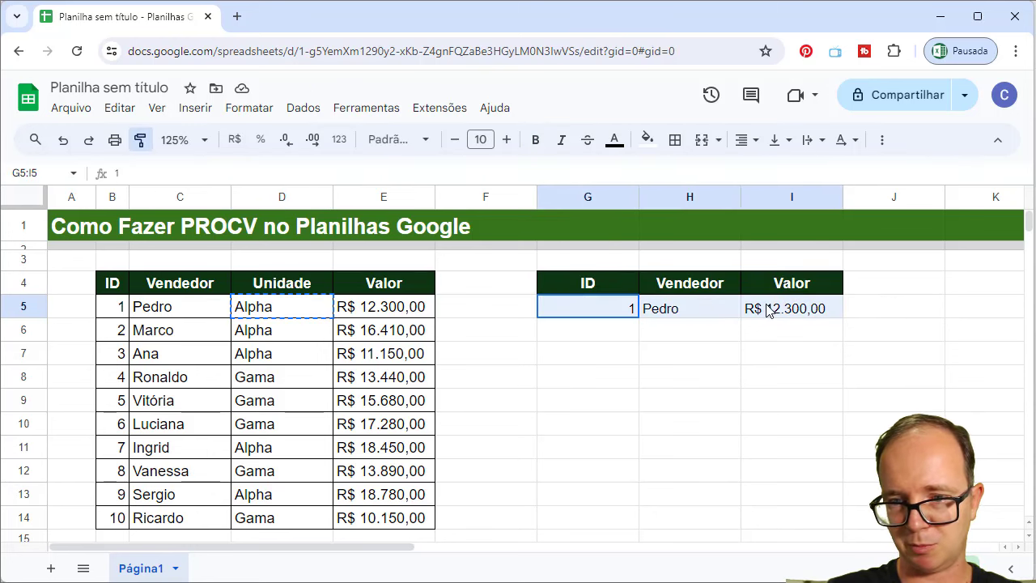
{"action": "left_click", "coordinate": [679, 369]}
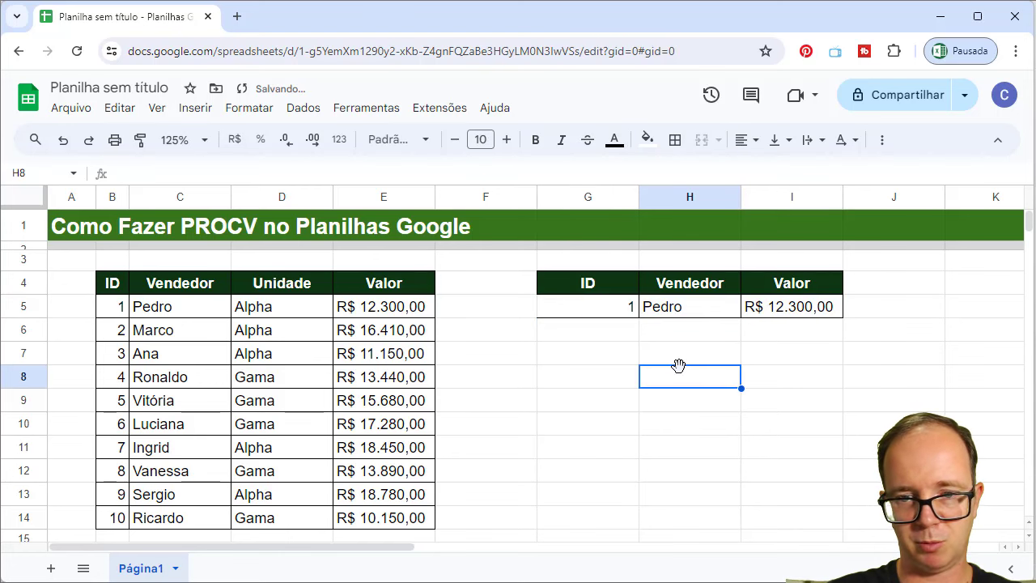
{"action": "left_click", "coordinate": [112, 312]}
{"action": "left_click", "coordinate": [140, 140]}
{"action": "left_click", "coordinate": [564, 314]}
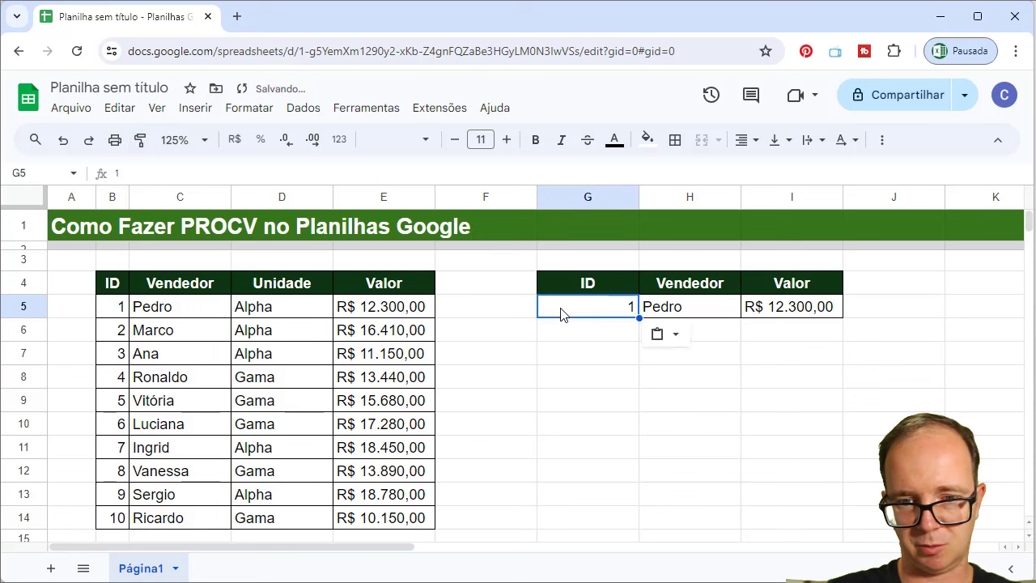
{"action": "left_click", "coordinate": [572, 338]}
{"action": "left_click", "coordinate": [569, 379]}
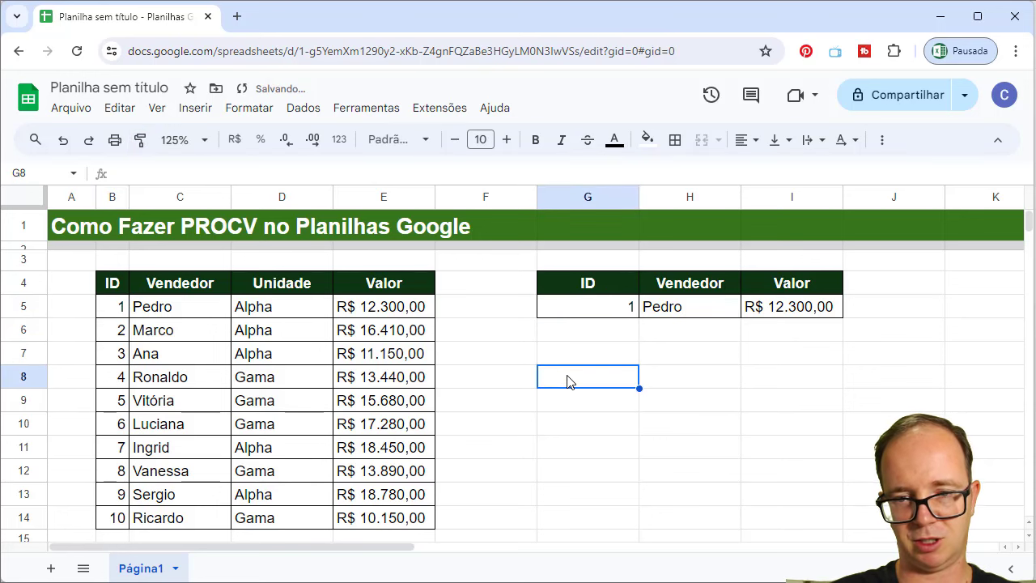
Set the lookup ID in G5 to 2, showing Marco and R$ 16.410,00.
{"action": "left_click", "coordinate": [579, 314]}
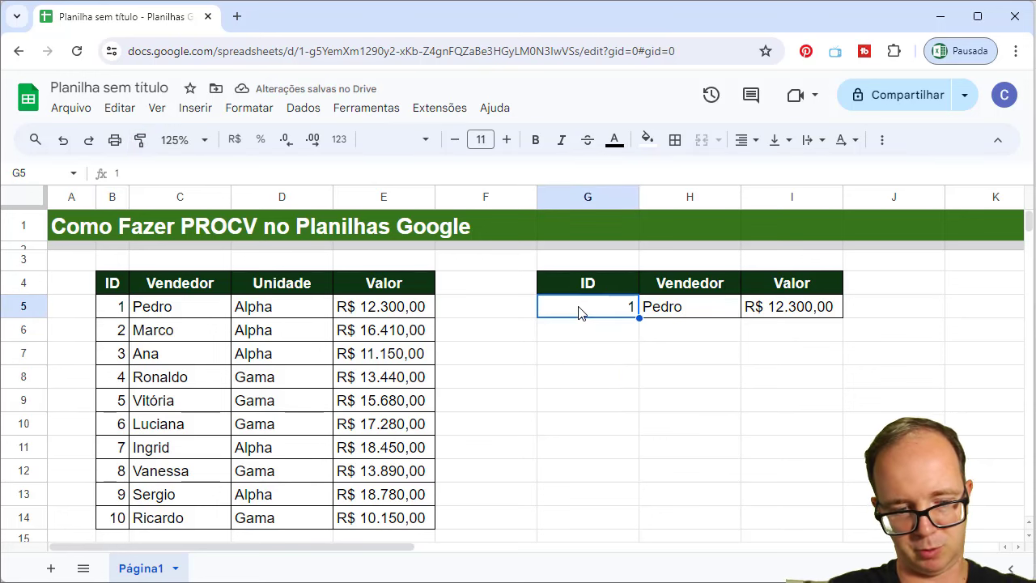
{"action": "type", "text": "2"}
{"action": "key", "text": "Return"}
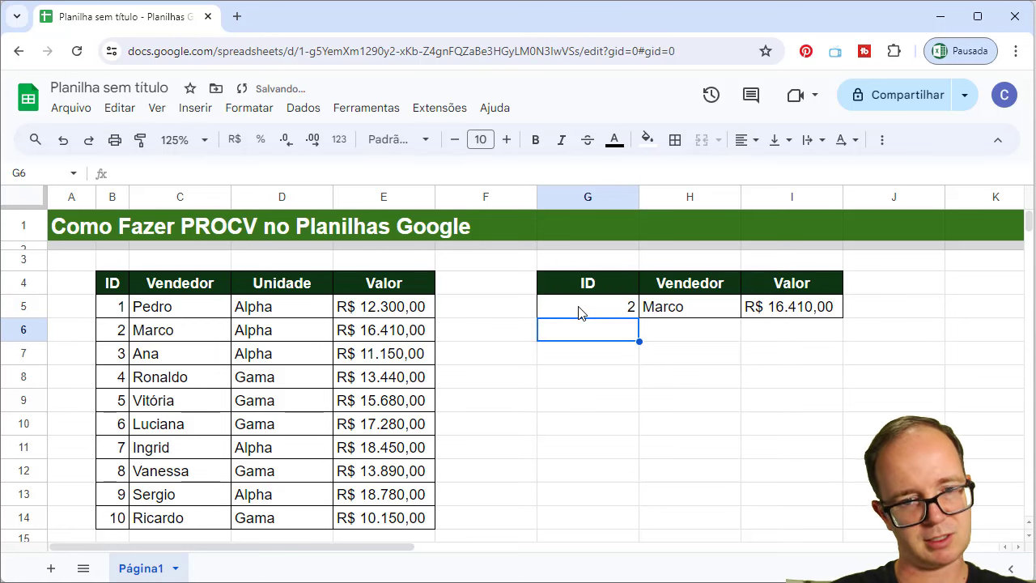
{"action": "key", "text": "Down"}
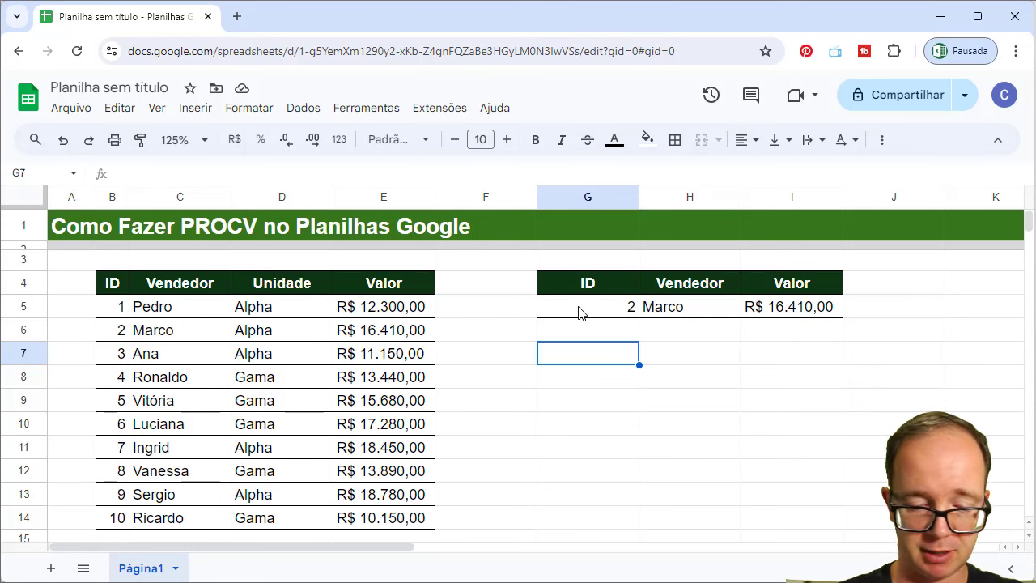
Add labels ID, Vendedor, Unidade and Valor in G7:G10 and ID 1 in H7.
{"action": "type", "text": "ID"}
{"action": "key", "text": "Return"}
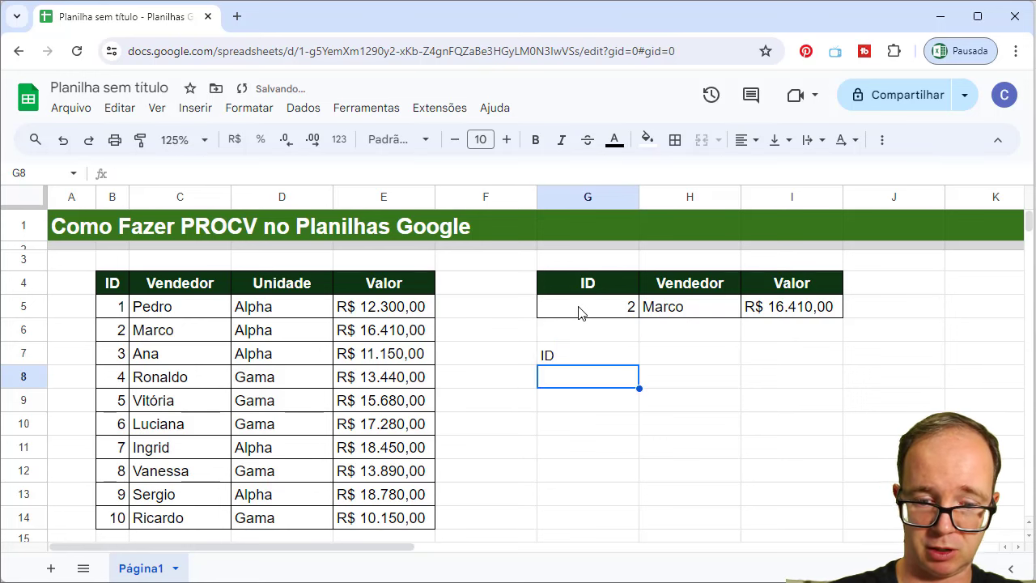
{"action": "type", "text": "Vendedor"}
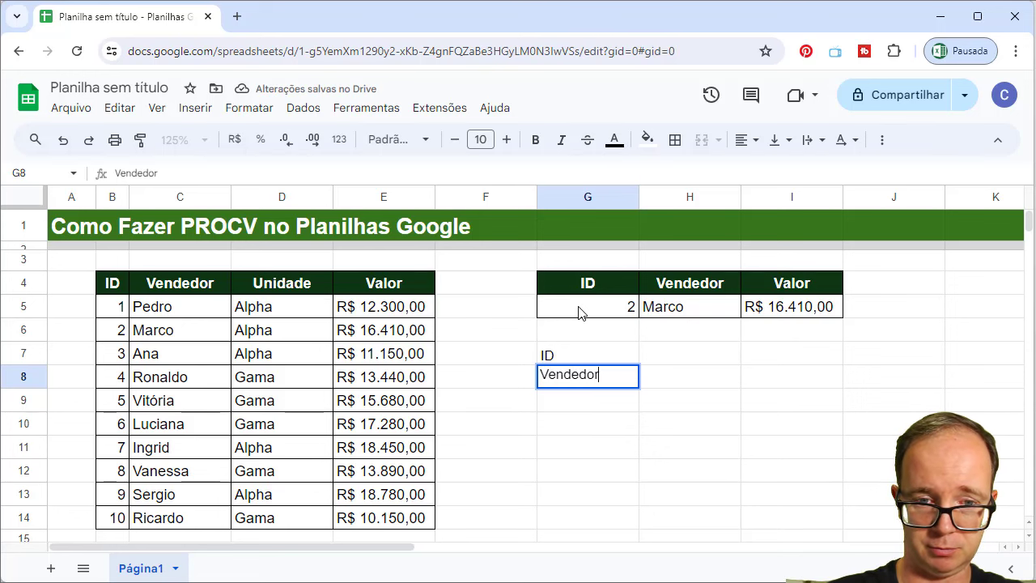
{"action": "key", "text": "Return"}
{"action": "type", "text": "Unidade"}
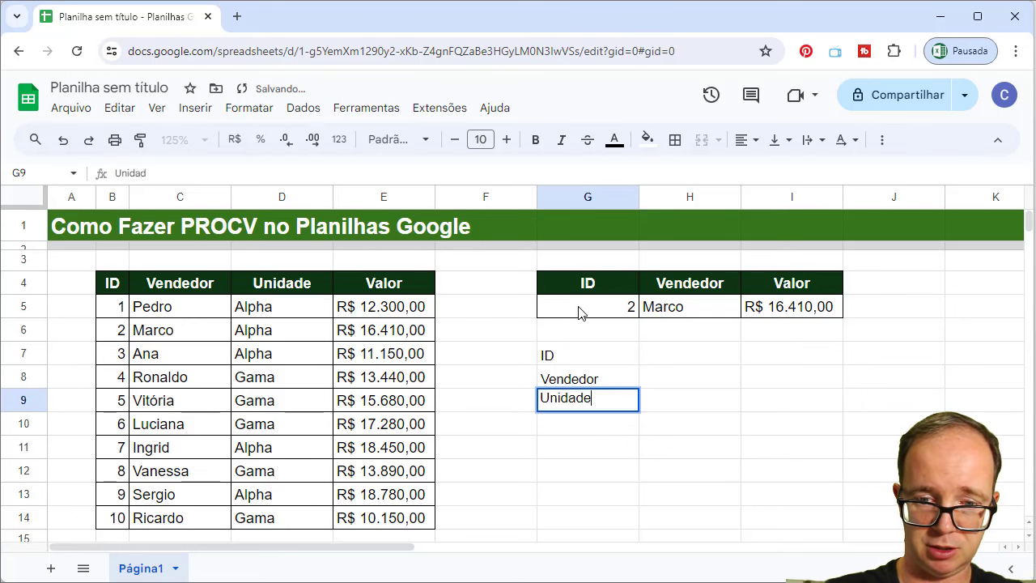
{"action": "key", "text": "Return"}
{"action": "type", "text": "Valor"}
{"action": "key", "text": "Tab"}
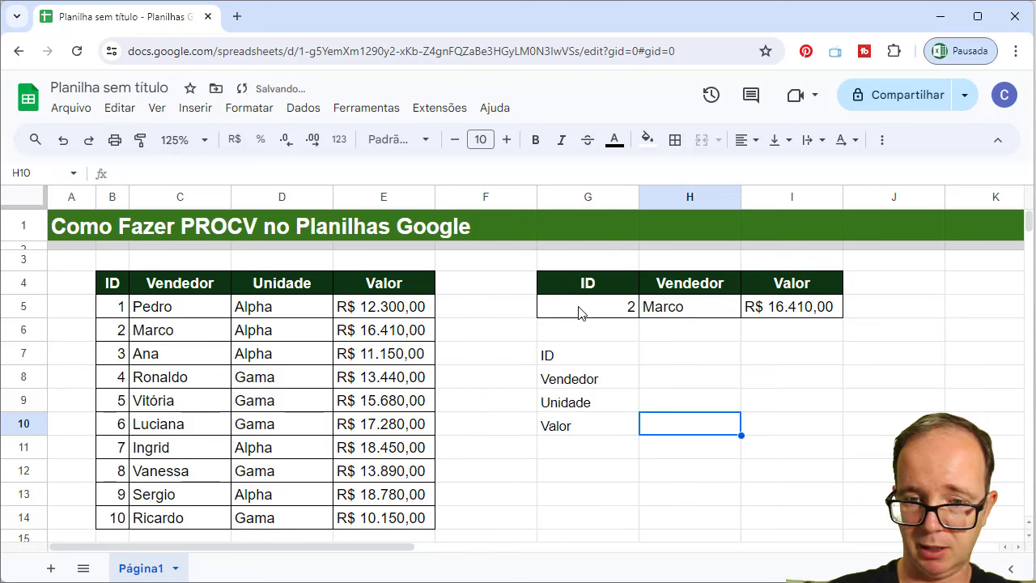
{"action": "key", "text": "Up"}
{"action": "key", "text": "Up"}
{"action": "key", "text": "Up"}
{"action": "type", "text": "1"}
{"action": "key", "text": "Return"}
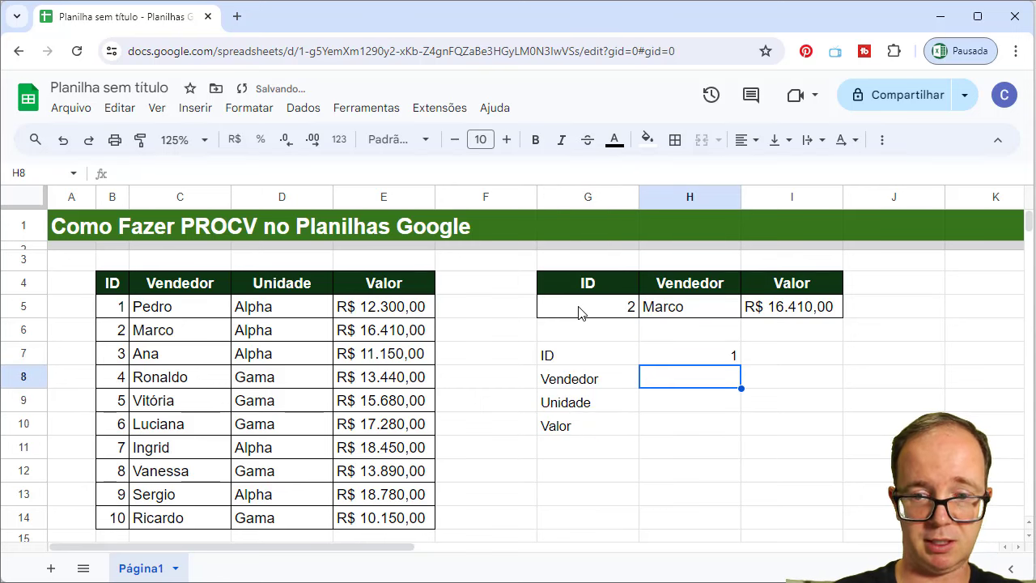
Enter =PROCV($H$7;$B$4:$E$14;2;0) in H8 so it returns Pedro.
{"action": "type", "text": "=proc"}
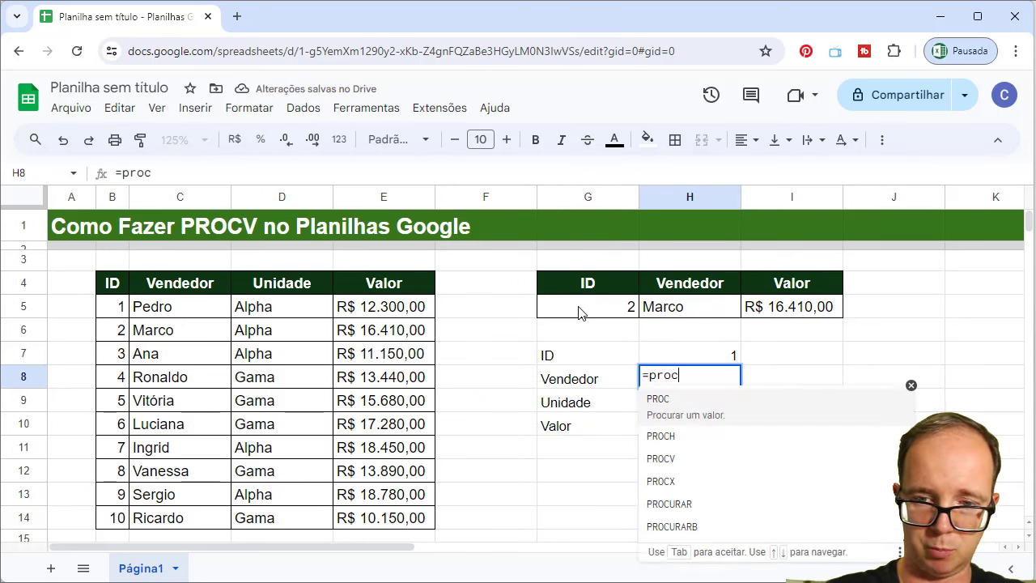
{"action": "type", "text": "v("}
{"action": "key", "text": "Up"}
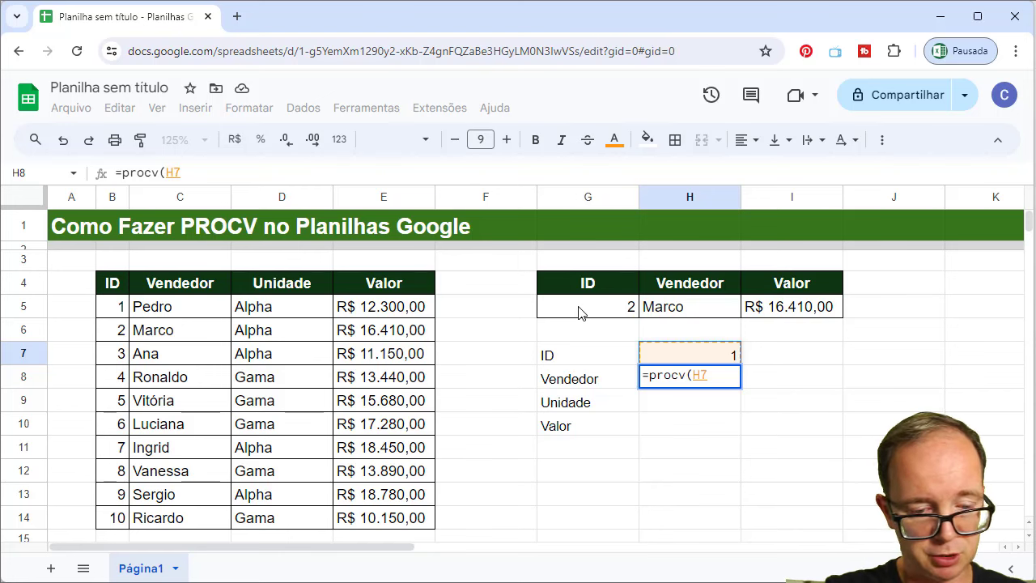
{"action": "key", "text": "F4"}
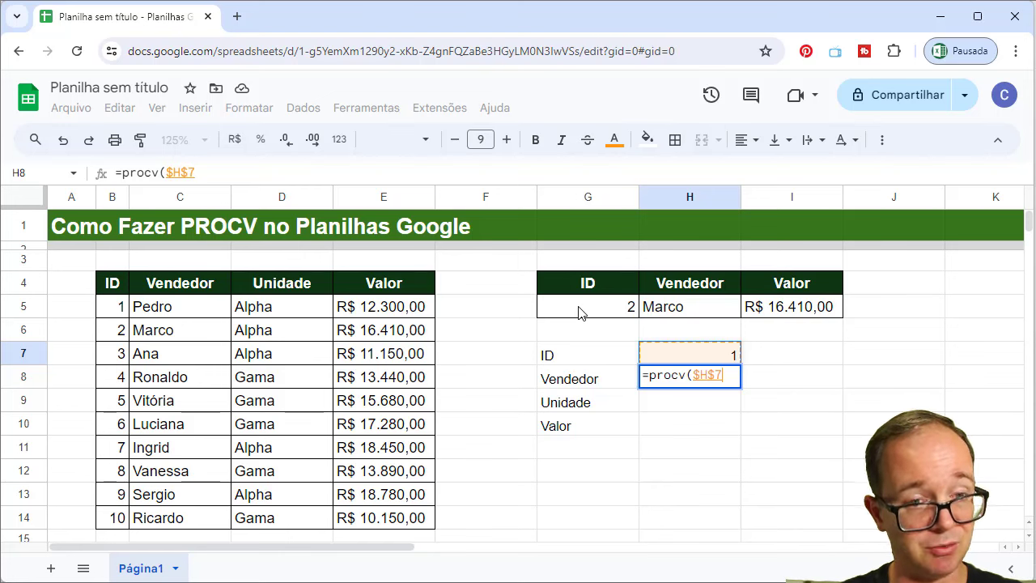
{"action": "type", "text": ";"}
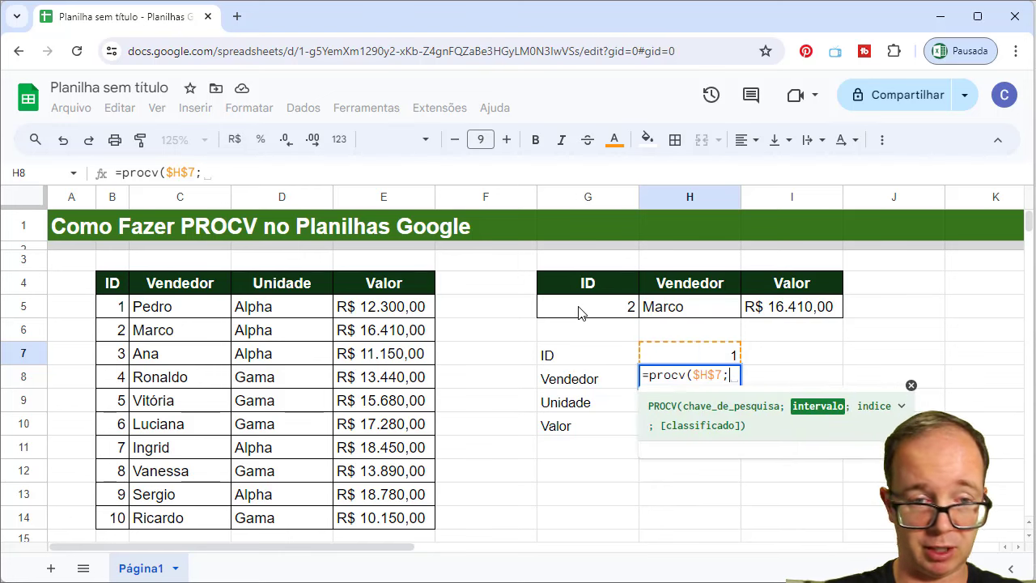
{"action": "mouse_move", "coordinate": [111, 285]}
{"action": "left_mouse_down"}
{"action": "mouse_move", "coordinate": [270, 407]}
{"action": "mouse_move", "coordinate": [378, 521]}
{"action": "left_mouse_up"}
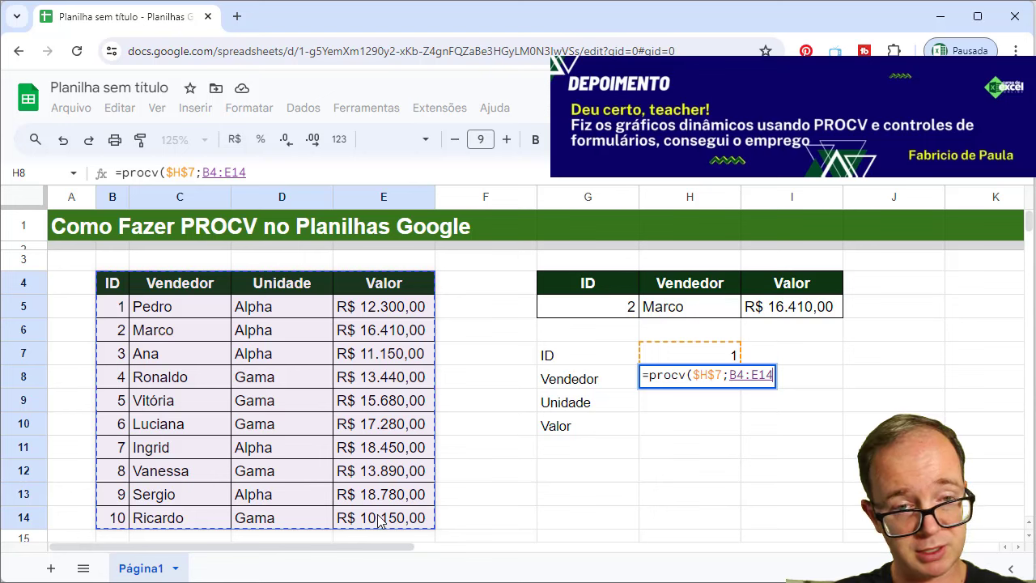
{"action": "key", "text": "F4"}
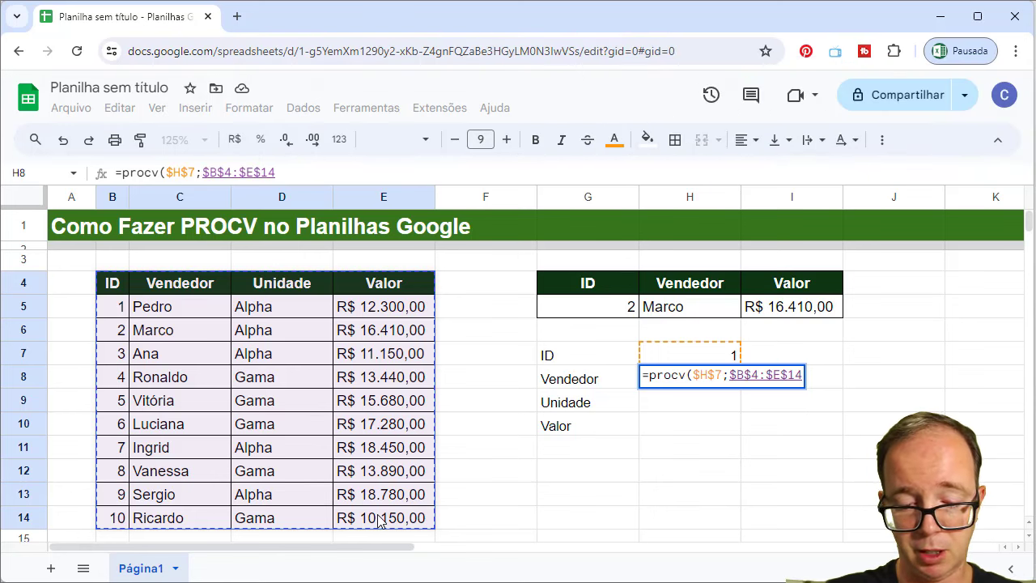
{"action": "type", "text": ";"}
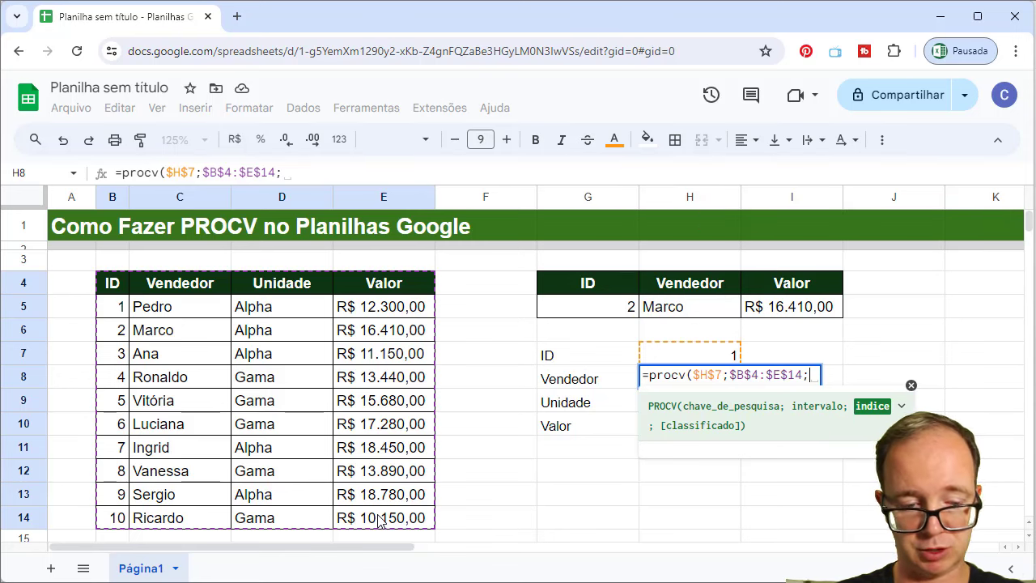
{"action": "type", "text": "2;0"}
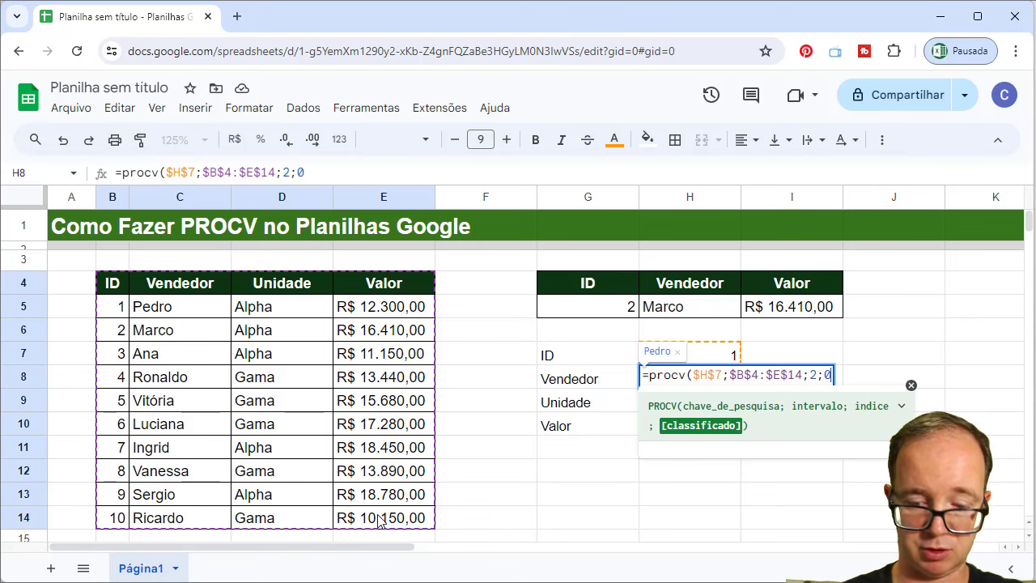
{"action": "type", "text": ")"}
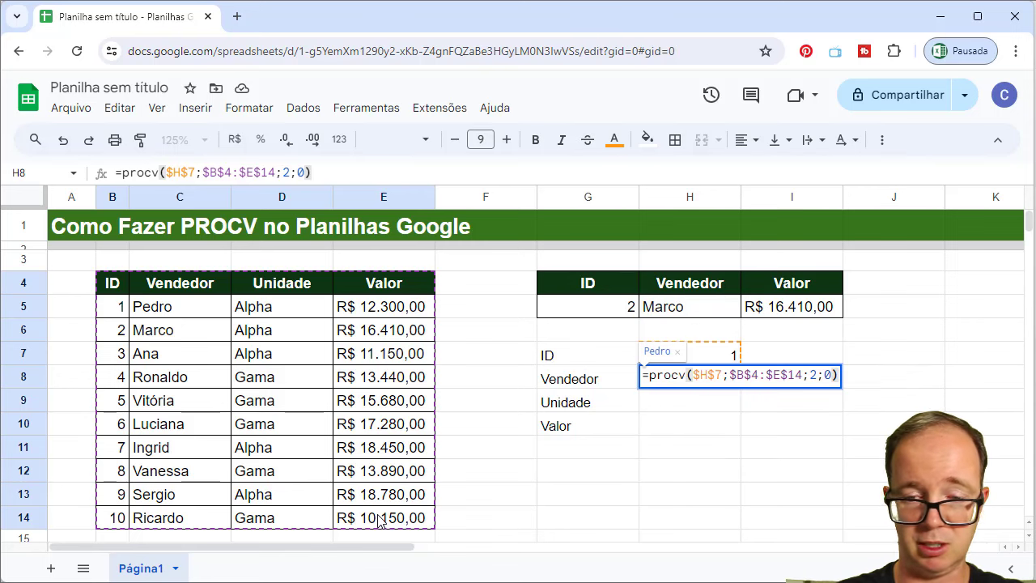
{"action": "key", "text": "Return"}
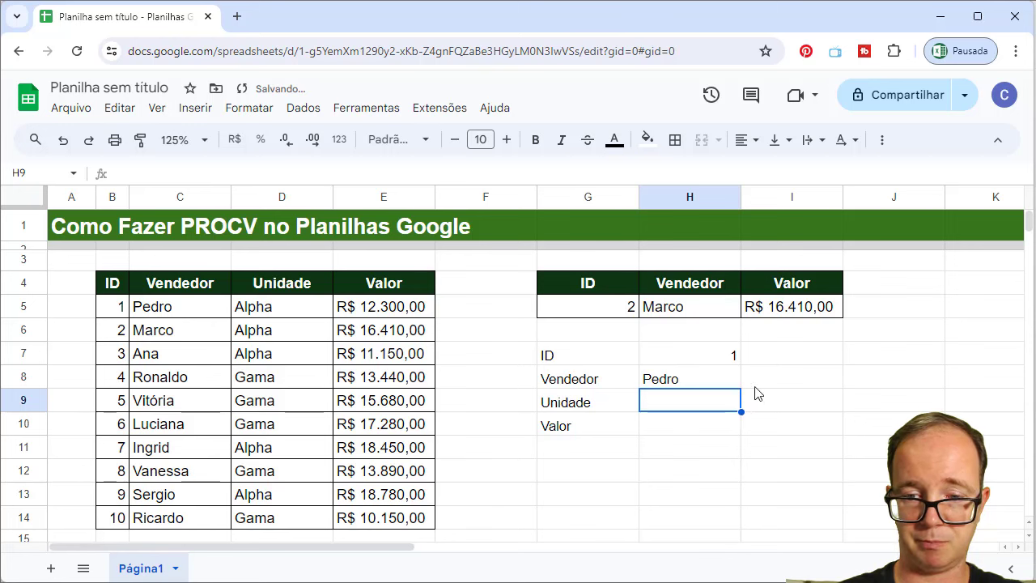
Fill H8's lookup down to H10 and change H9's column index to 3 for Alpha.
{"action": "right_click", "coordinate": [728, 378]}
{"action": "left_click", "coordinate": [712, 385]}
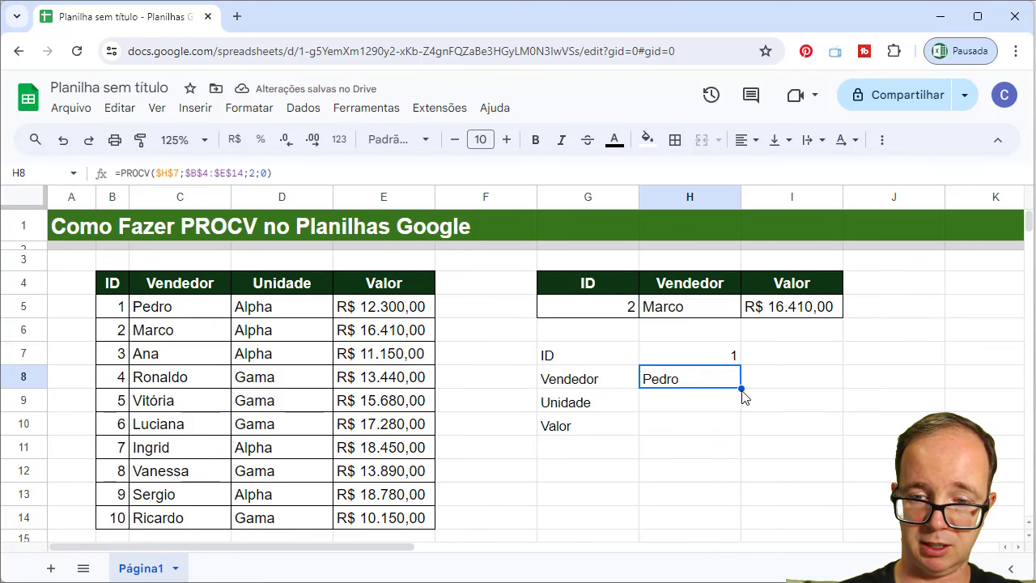
{"action": "left_click_drag", "start_coordinate": [740, 387], "coordinate": [739, 433]}
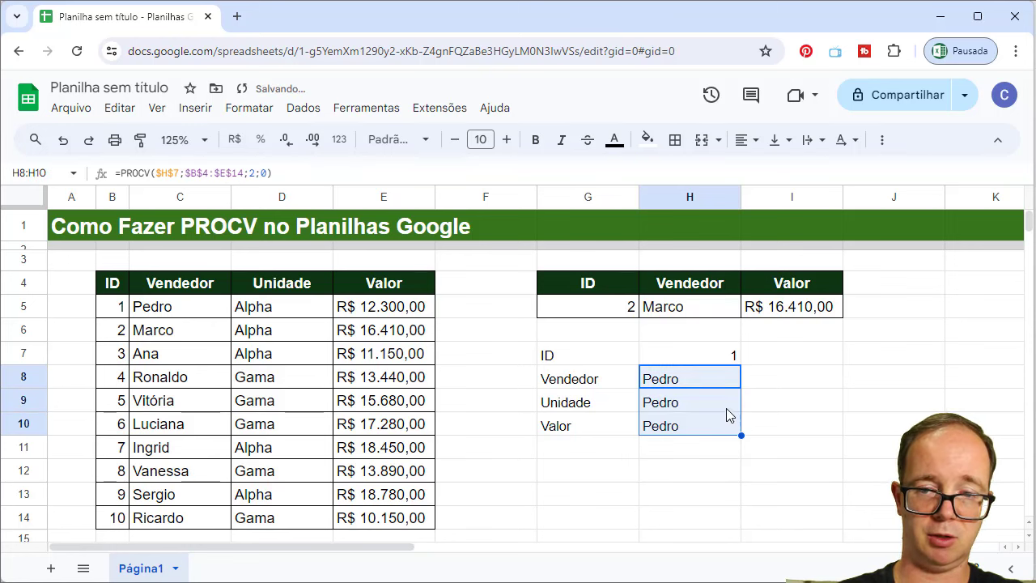
{"action": "double_click", "coordinate": [726, 409]}
{"action": "left_click", "coordinate": [815, 399]}
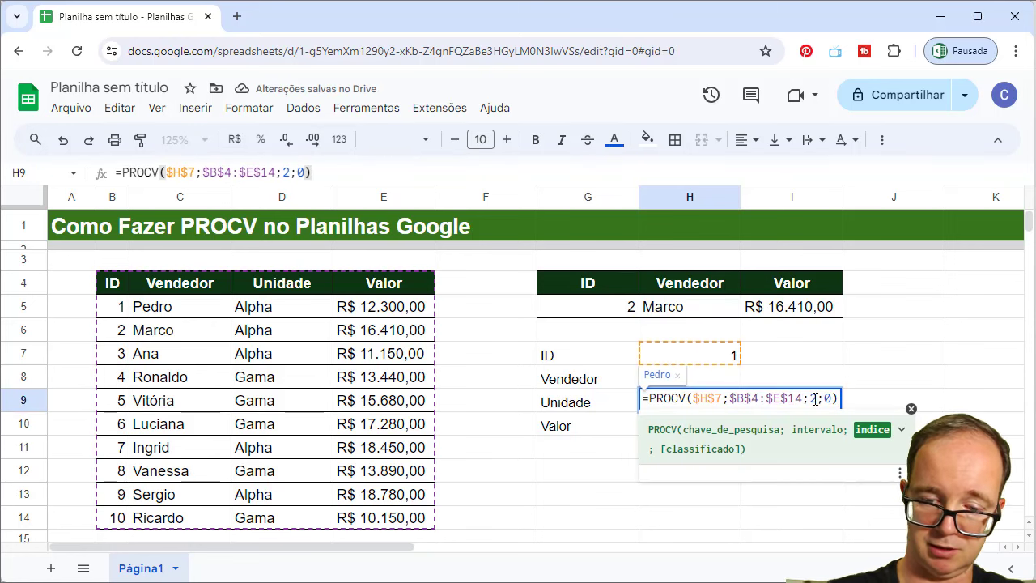
{"action": "key", "text": "BackSpace"}
{"action": "type", "text": "3"}
{"action": "key", "text": "Return"}
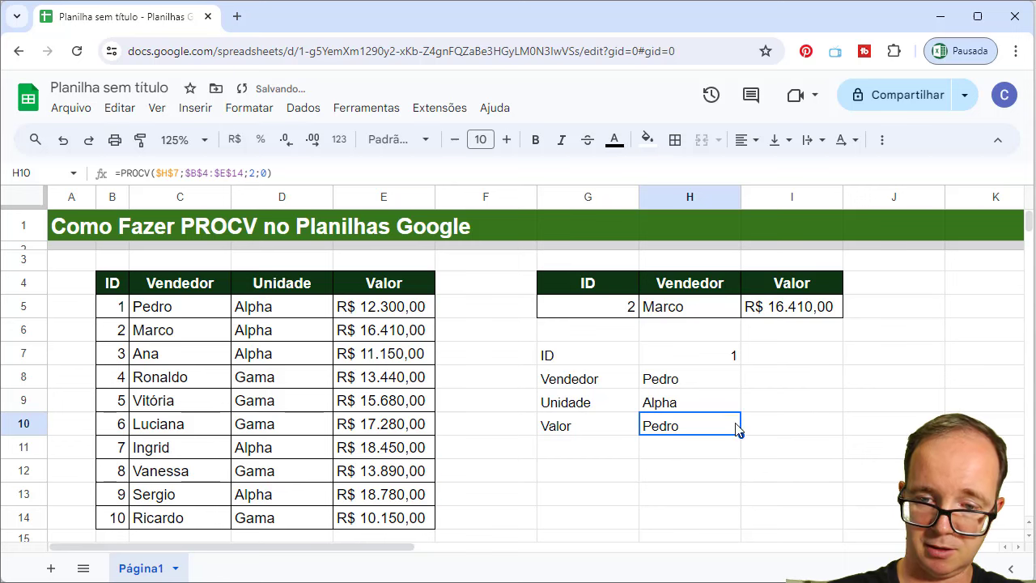
Change H10's column index to 4 so it returns R$ 12.300,00.
{"action": "double_click", "coordinate": [737, 429]}
{"action": "left_click", "coordinate": [815, 423]}
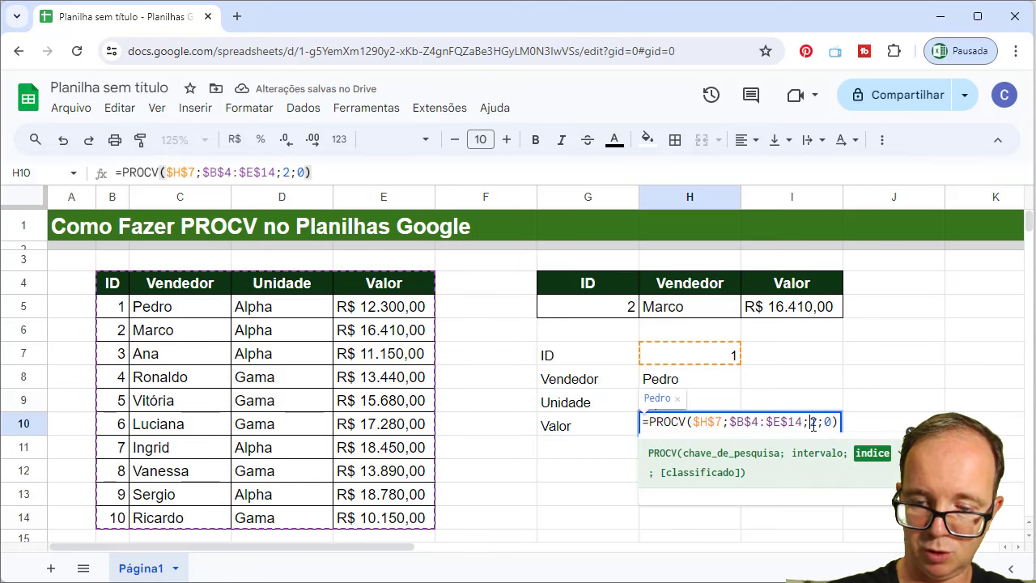
{"action": "key", "text": "BackSpace"}
{"action": "type", "text": "4"}
{"action": "key", "text": "Return"}
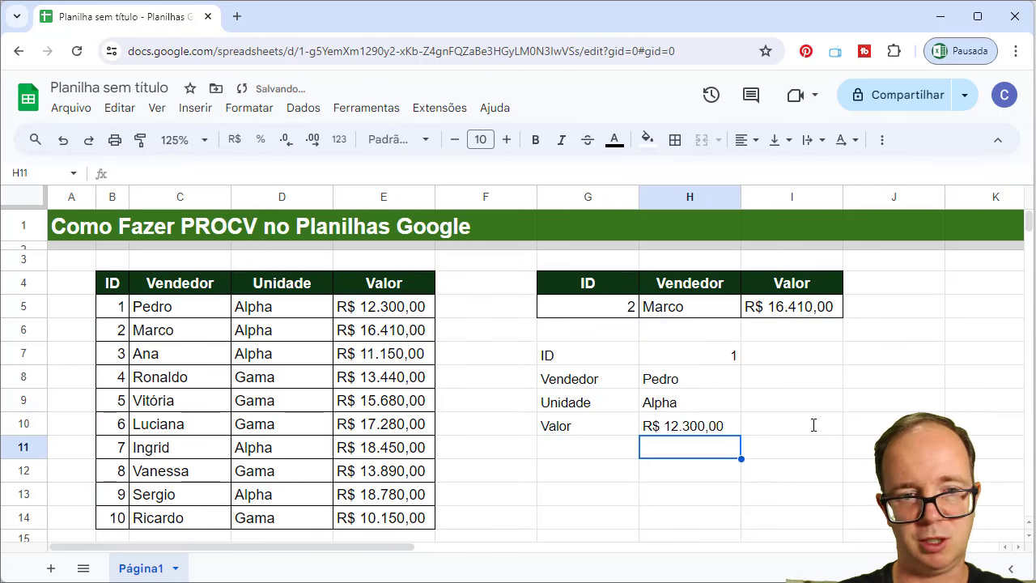
{"action": "key", "text": "Up"}
{"action": "key", "text": "Up"}
{"action": "key", "text": "Up"}
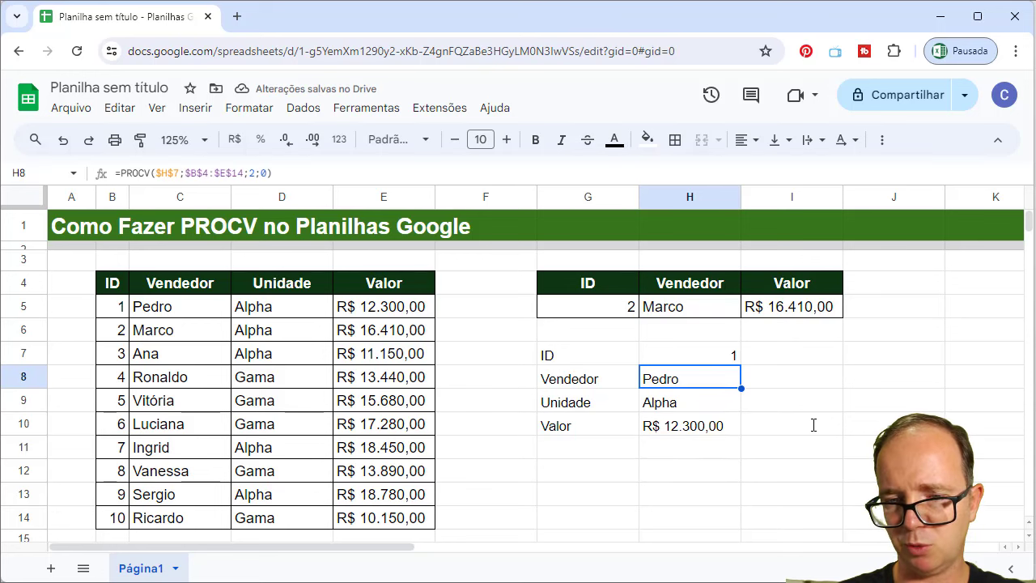
{"action": "key", "text": "Down"}
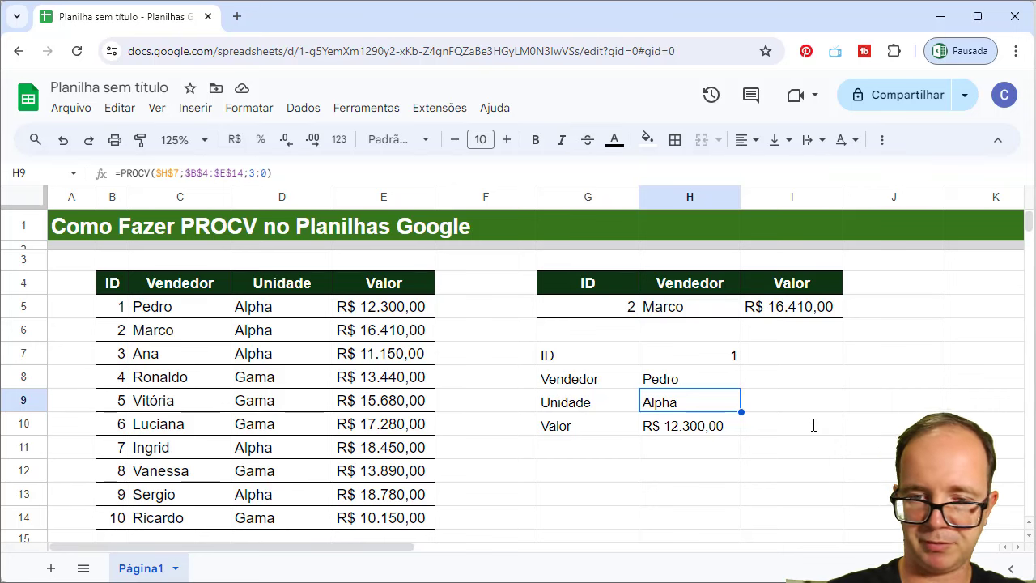
Enter =LIN(A2) in I8 and accept the autofill giving 2, 3 and 4 in I8:I10.
{"action": "left_click", "coordinate": [796, 379]}
{"action": "type", "text": "=1"}
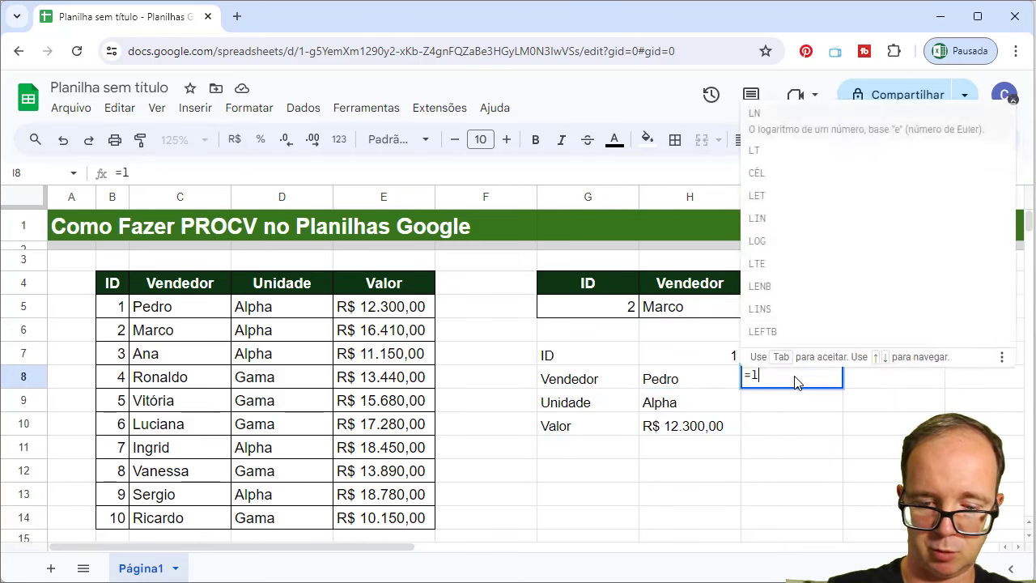
{"action": "type", "text": "in("}
{"action": "type", "text": "o"}
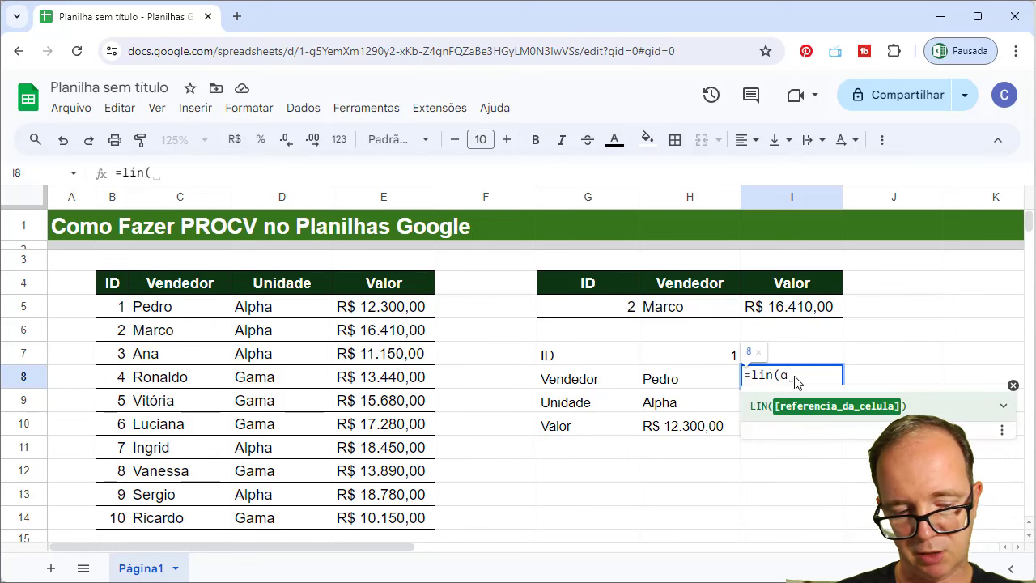
{"action": "type", "text": "2)"}
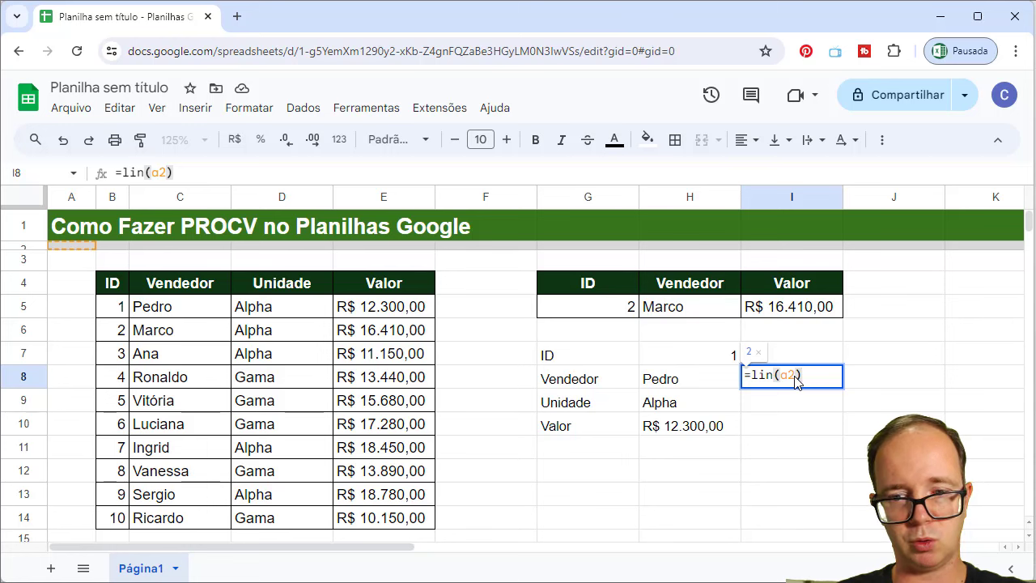
{"action": "key", "text": "Return"}
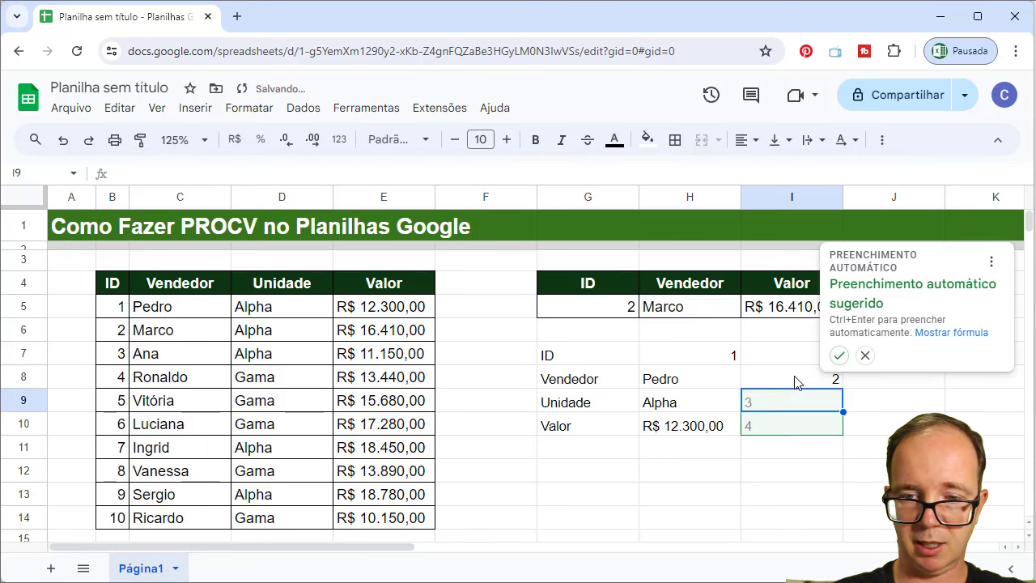
{"action": "left_click", "coordinate": [840, 356]}
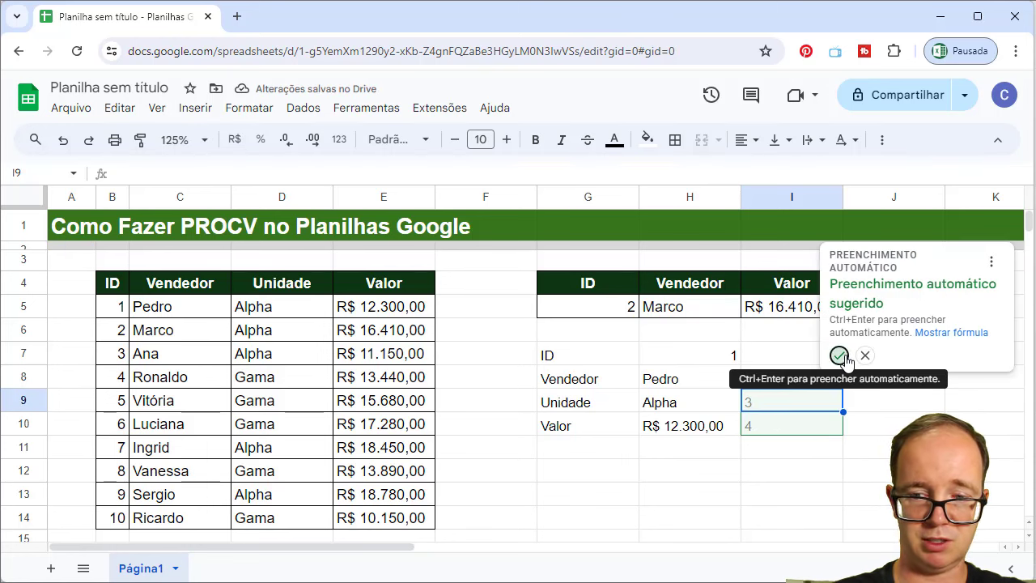
Replace H8's column index with LIN(A2), fill it down to H10, and clear helper numbers I8:I10.
{"action": "left_click", "coordinate": [724, 390]}
{"action": "double_click", "coordinate": [723, 377]}
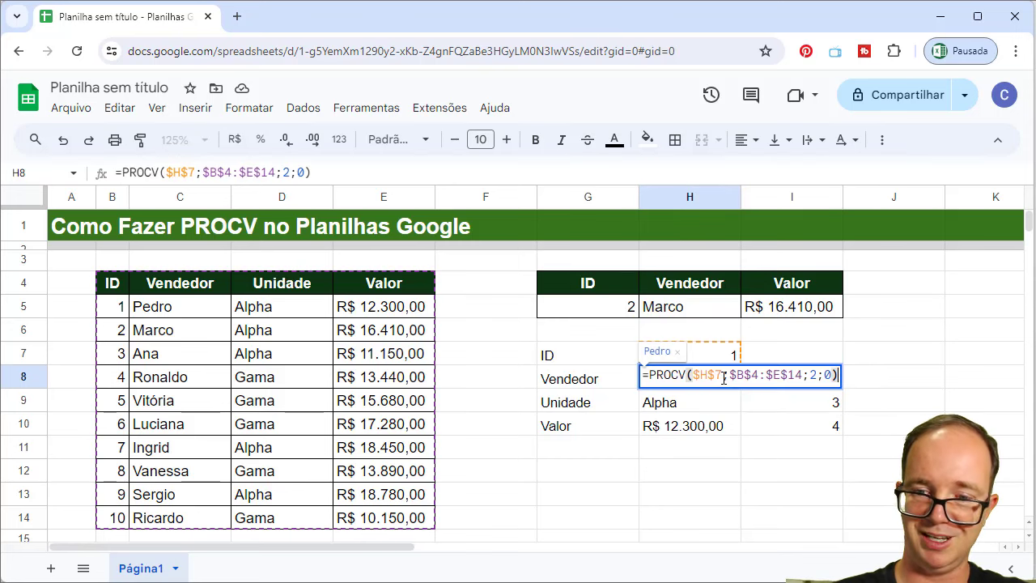
{"action": "double_click", "coordinate": [813, 374]}
{"action": "type", "text": "lin"}
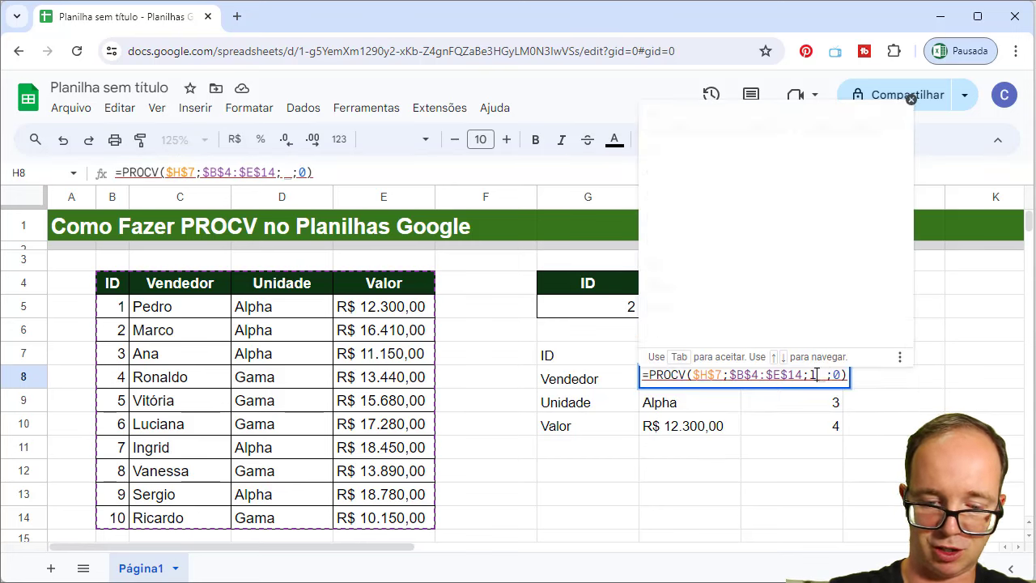
{"action": "type", "text": "(a"}
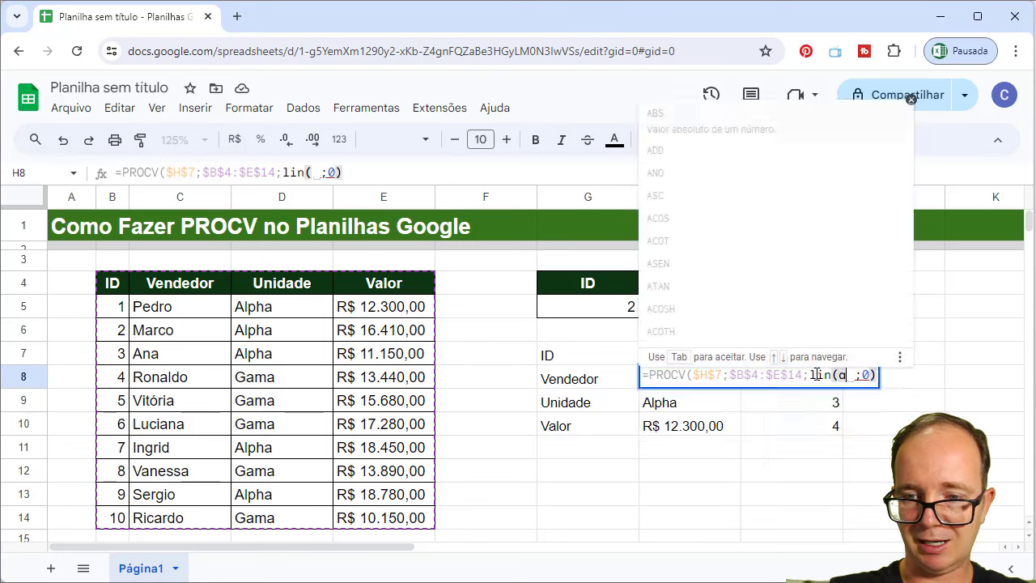
{"action": "type", "text": "2)"}
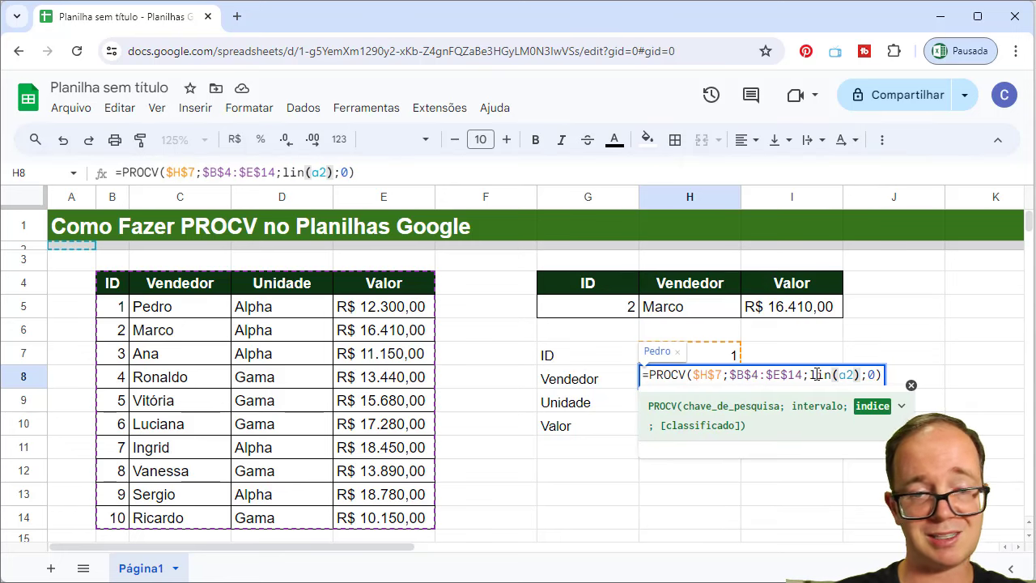
{"action": "key", "text": "Return"}
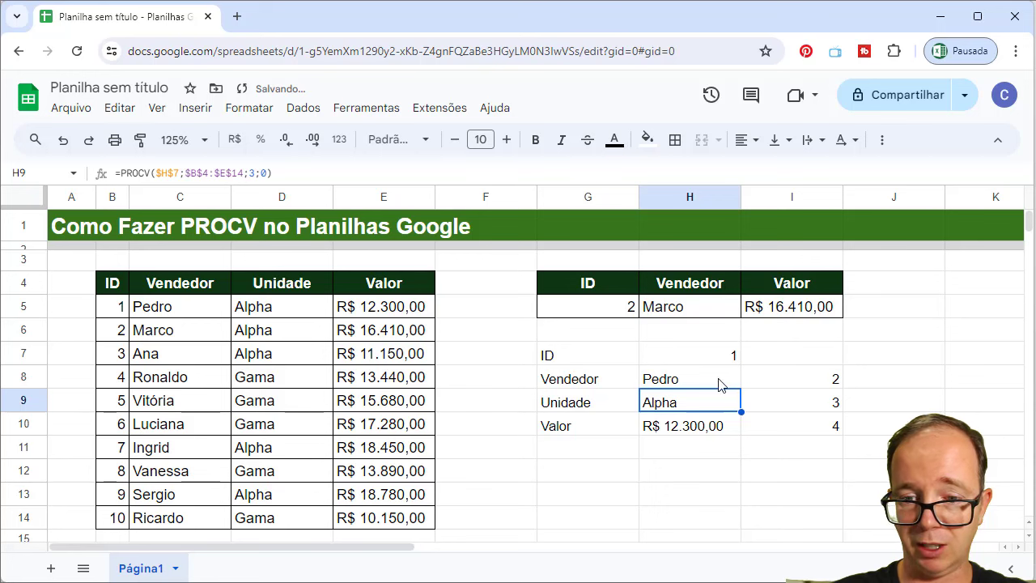
{"action": "left_click", "coordinate": [727, 387]}
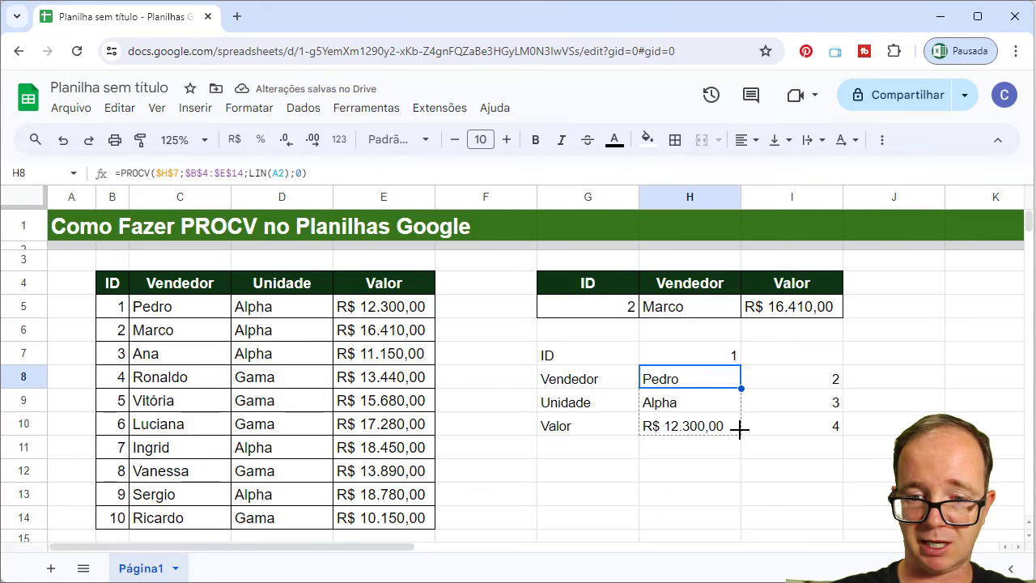
{"action": "left_click_drag", "start_coordinate": [740, 394], "coordinate": [740, 428]}
{"action": "left_click_drag", "start_coordinate": [788, 381], "coordinate": [798, 429]}
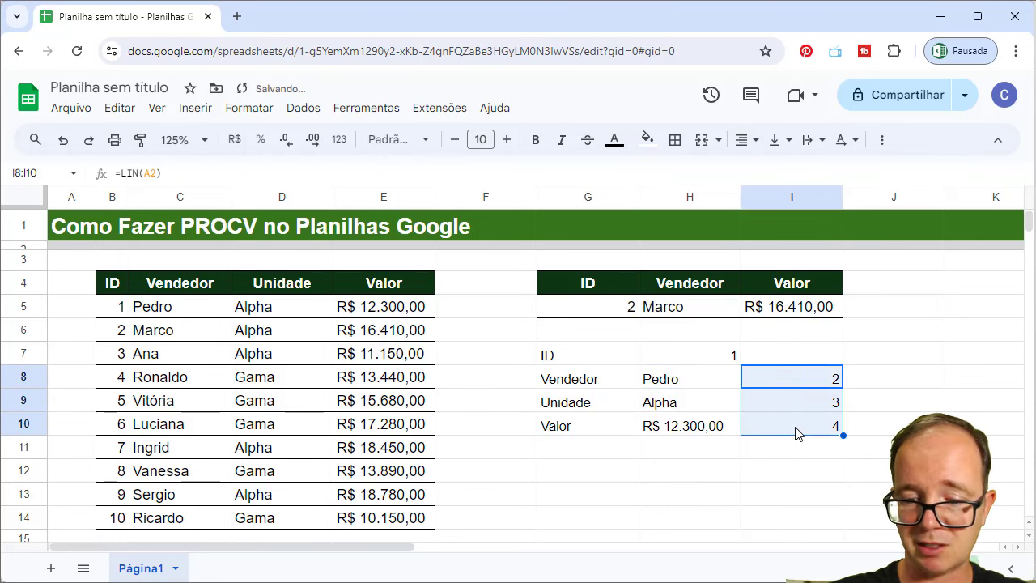
{"action": "key", "text": "Delete"}
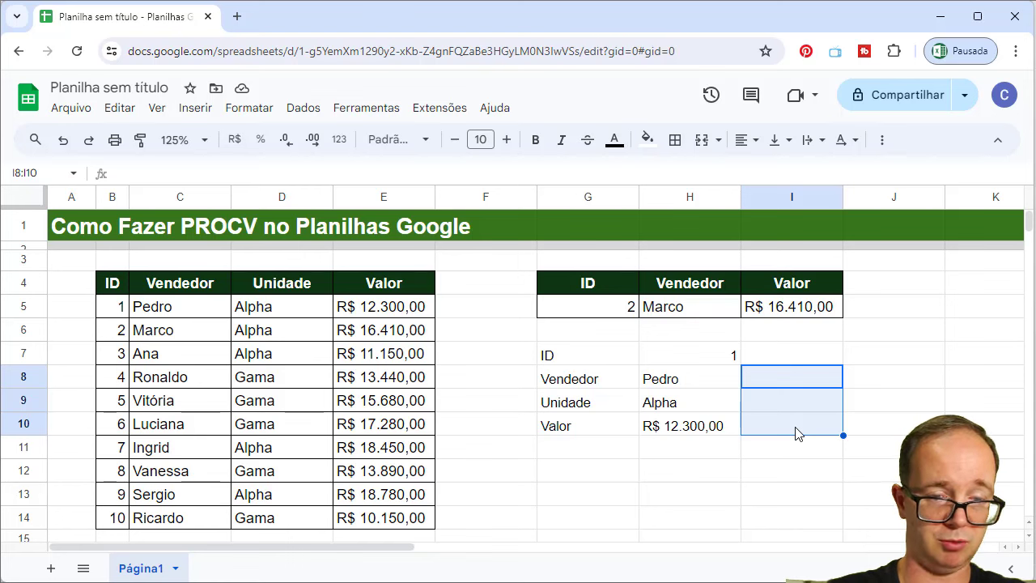
Copy the ID header G4's dark-green style onto the labels in G7:G10.
{"action": "left_click", "coordinate": [594, 283]}
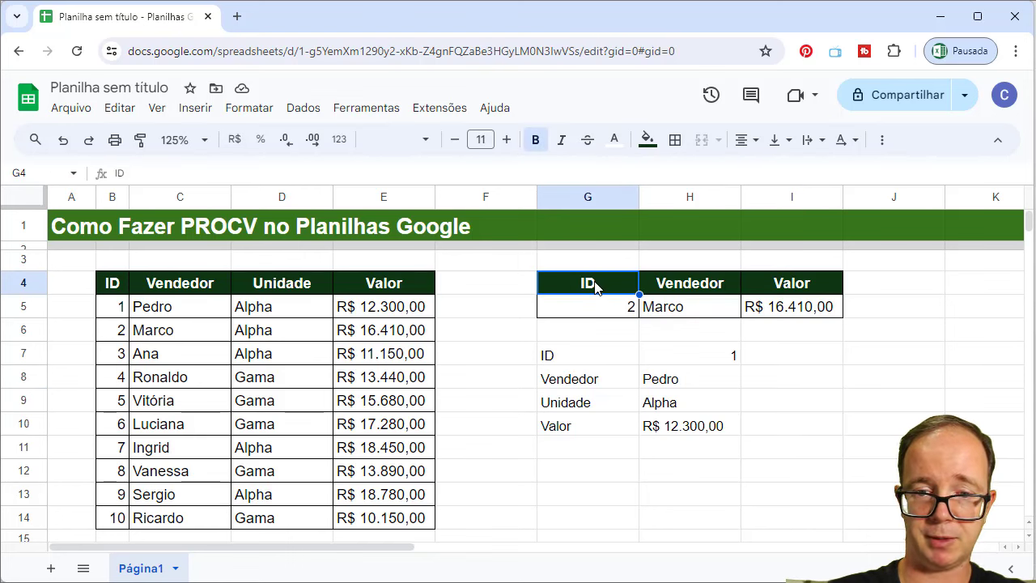
{"action": "left_click", "coordinate": [142, 146]}
{"action": "left_click_drag", "start_coordinate": [565, 357], "coordinate": [565, 429]}
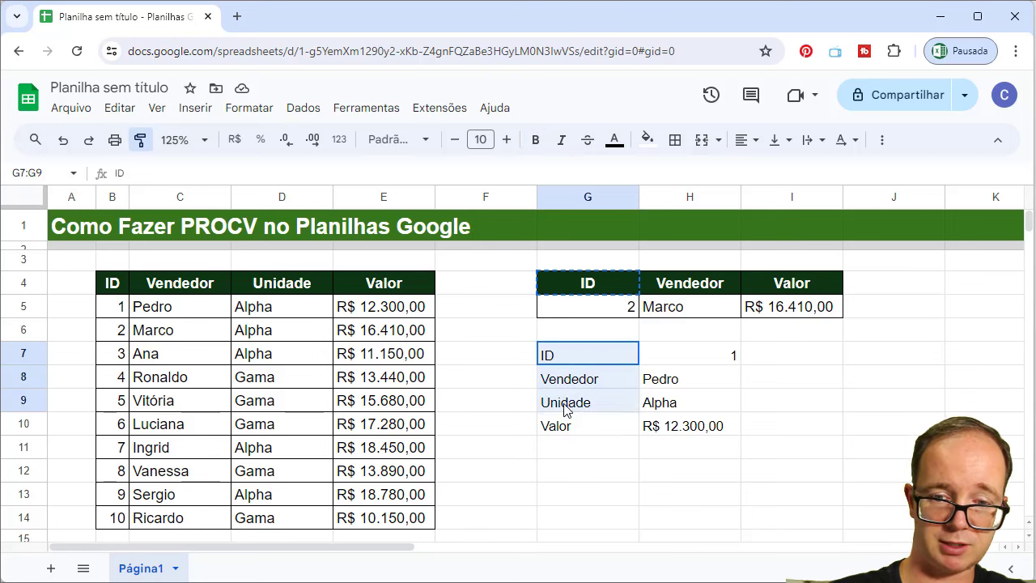
{"action": "left_click", "coordinate": [693, 315]}
{"action": "left_click", "coordinate": [605, 306]}
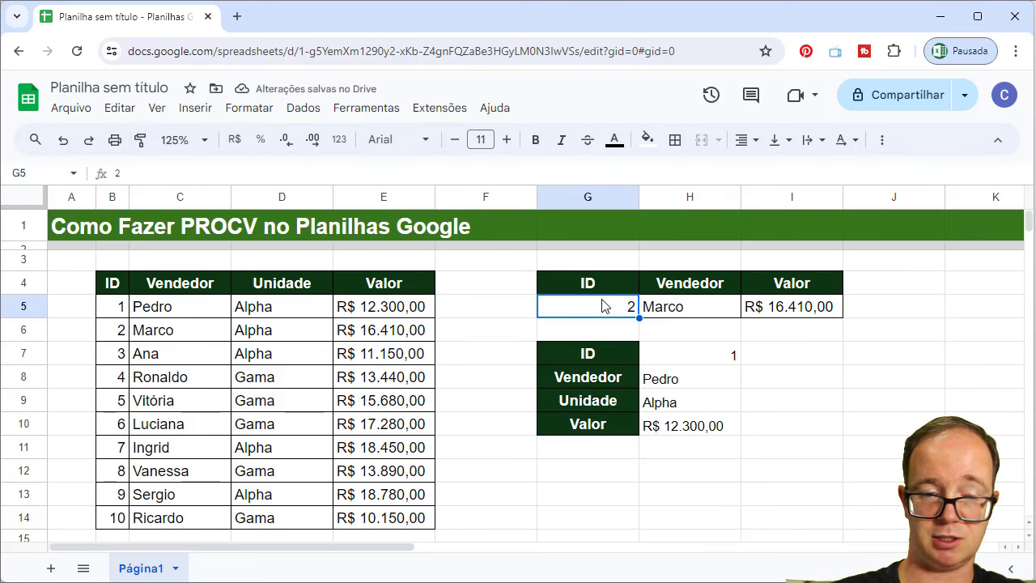
Give the results H7:H10 the G5 input cell's style and add borders around them.
{"action": "left_click", "coordinate": [141, 139]}
{"action": "left_click_drag", "start_coordinate": [662, 354], "coordinate": [667, 433]}
{"action": "left_click", "coordinate": [769, 426]}
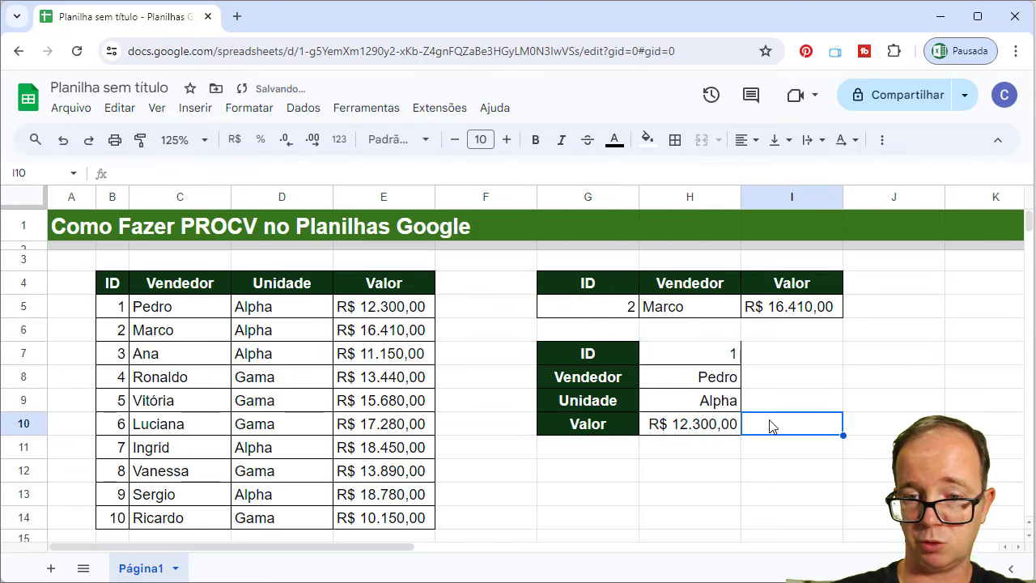
{"action": "left_click", "coordinate": [696, 355]}
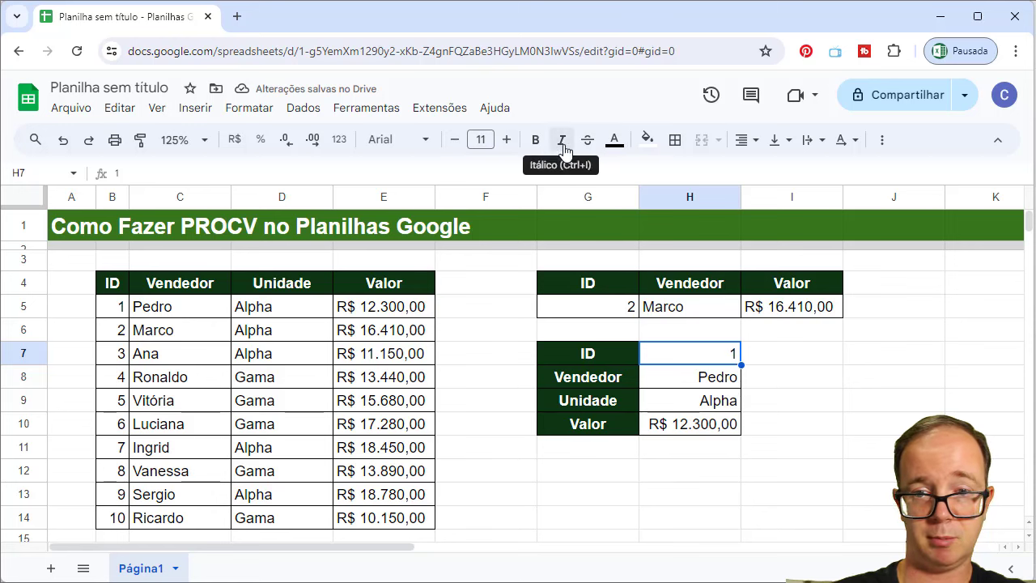
{"action": "left_click", "coordinate": [675, 140]}
{"action": "left_click", "coordinate": [782, 353]}
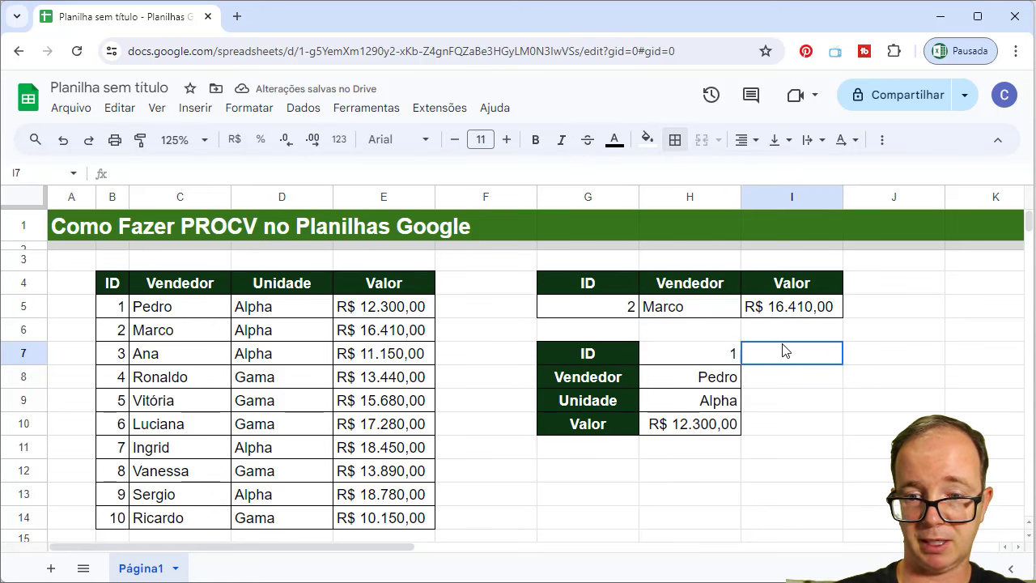
{"action": "left_click", "coordinate": [713, 352]}
{"action": "left_click", "coordinate": [675, 140]}
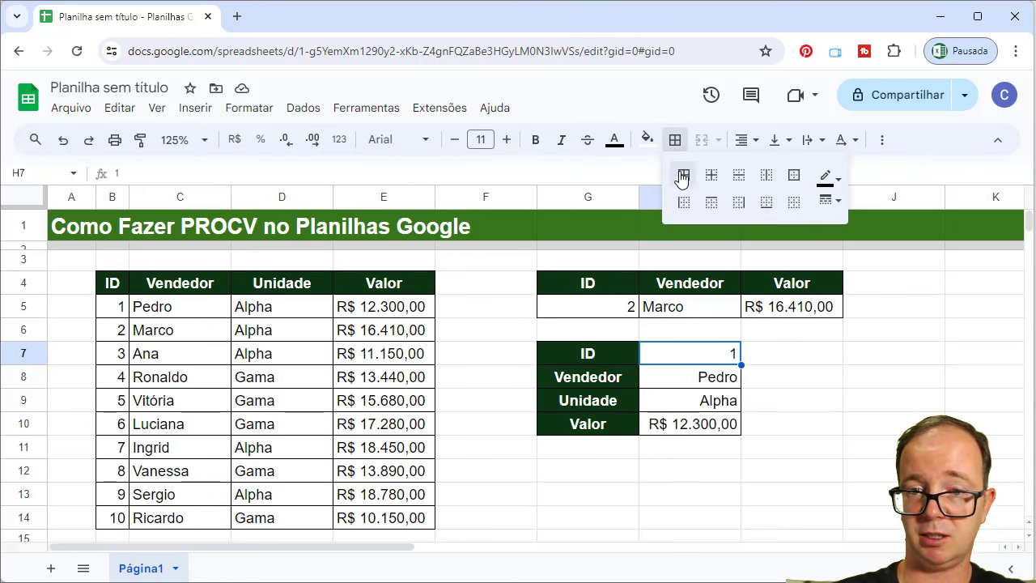
{"action": "left_click", "coordinate": [683, 173]}
{"action": "left_click", "coordinate": [806, 379]}
{"action": "left_click", "coordinate": [799, 410]}
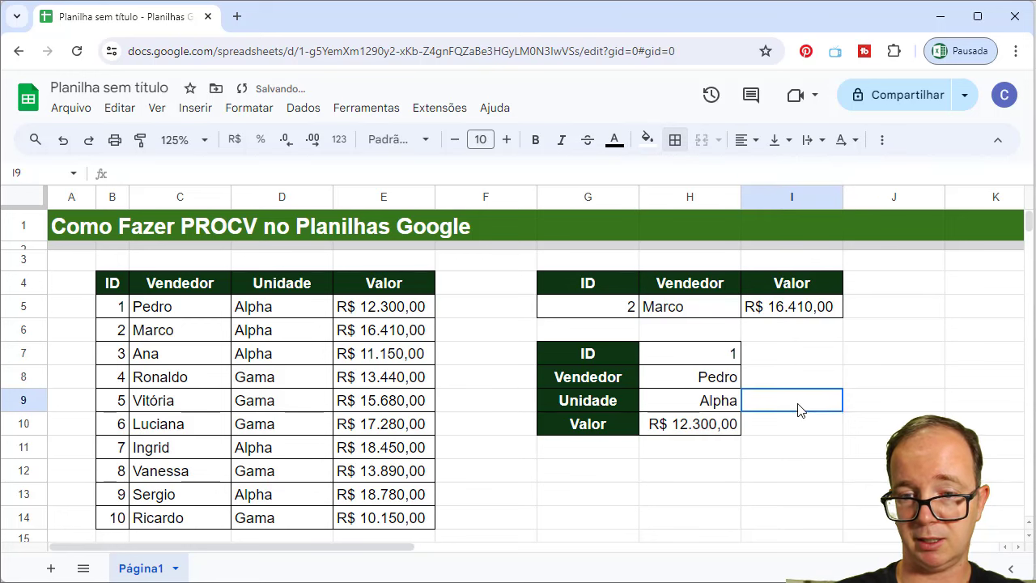
Set the lookup ID in H7 to 3, which returns Ana.
{"action": "left_click", "coordinate": [723, 350]}
{"action": "type", "text": "3"}
{"action": "key", "text": "Return"}
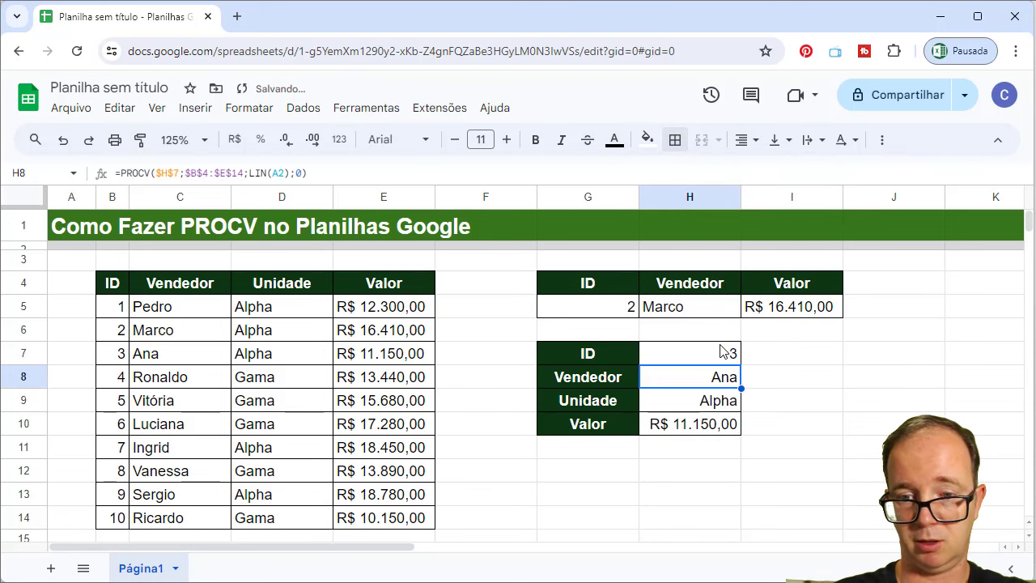
{"action": "left_click", "coordinate": [723, 349]}
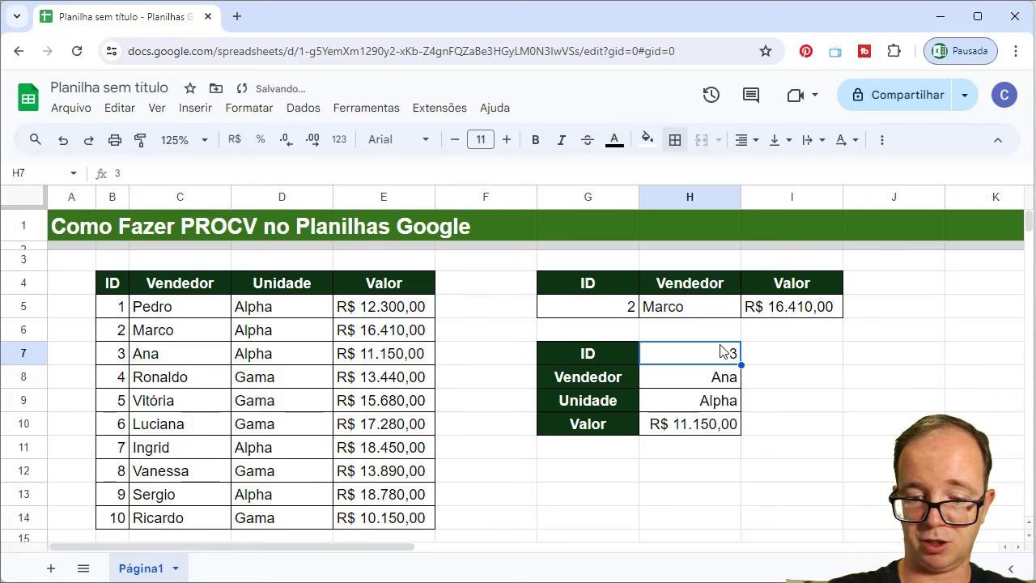
Enter =G5 in H7 so the vertical lookup follows the ID cell G5.
{"action": "type", "text": "="}
{"action": "key", "text": "Up"}
{"action": "key", "text": "Up"}
{"action": "key", "text": "Left"}
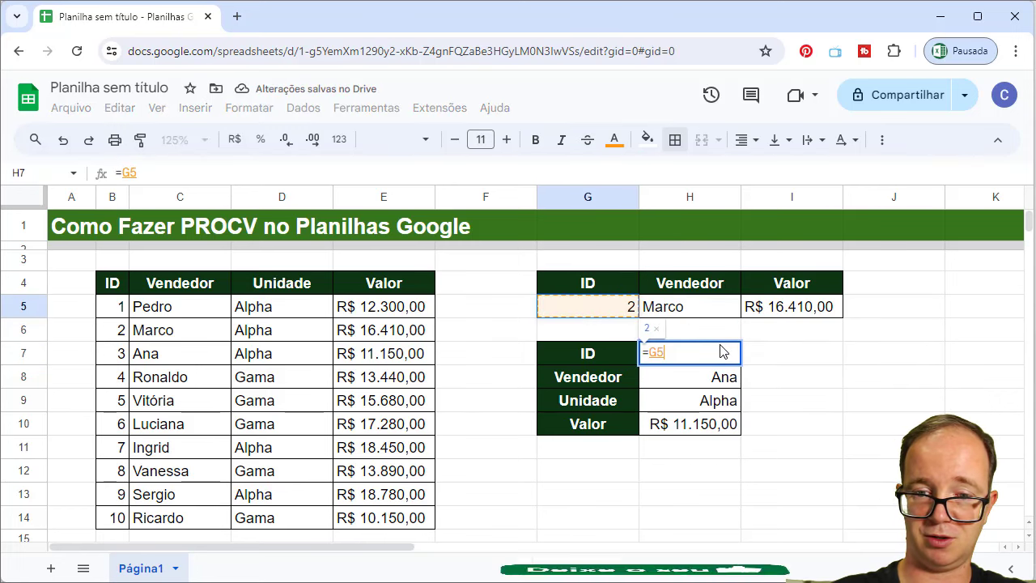
{"action": "key", "text": "Return"}
{"action": "key", "text": "Up"}
{"action": "key", "text": "Left"}
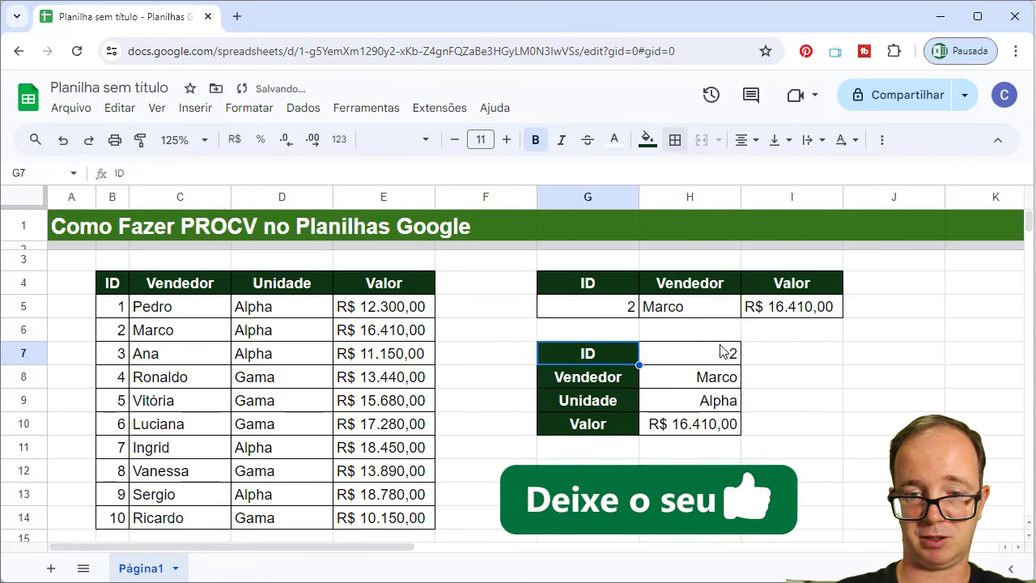
Test IDs 3, 4, 5, 6, 8 and 11 in G5; ID 11 returns #N/A.
{"action": "key", "text": "Up"}
{"action": "key", "text": "Up"}
{"action": "type", "text": "3"}
{"action": "key", "text": "Up"}
{"action": "type", "text": "4"}
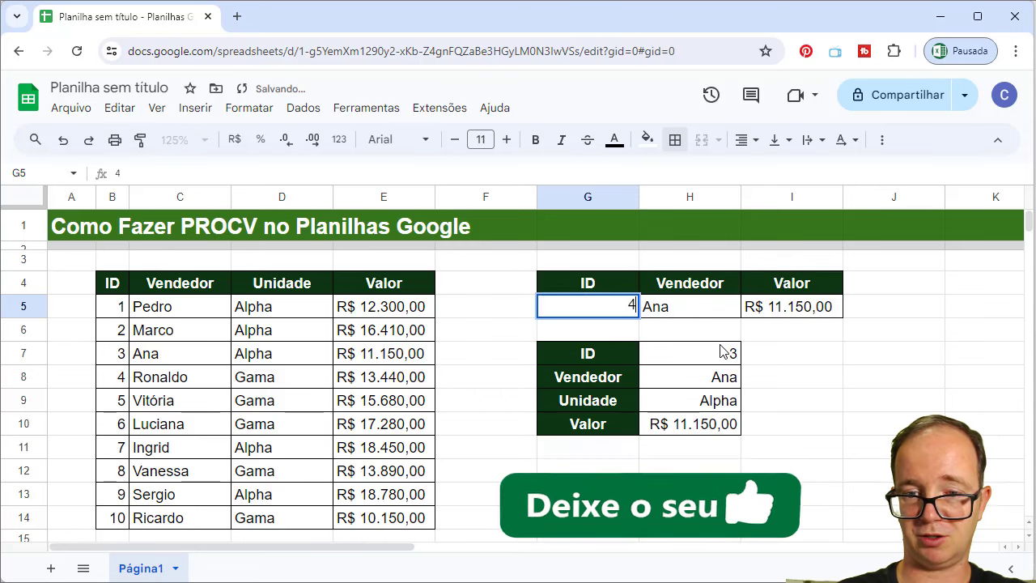
{"action": "key", "text": "Return"}
{"action": "key", "text": "Up"}
{"action": "type", "text": "5"}
{"action": "key", "text": "Up"}
{"action": "type", "text": "6"}
{"action": "key", "text": "Return"}
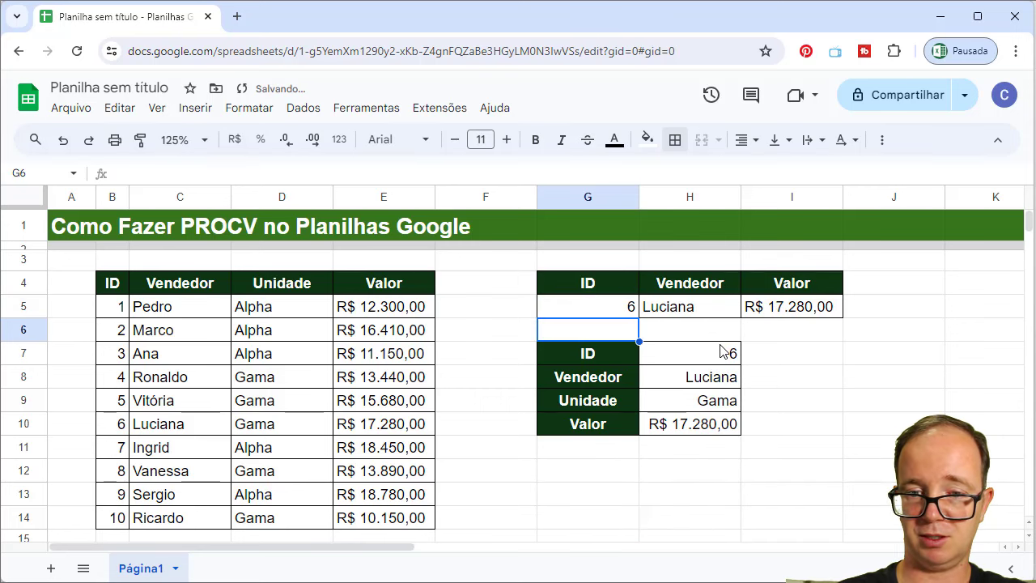
{"action": "key", "text": "Up"}
{"action": "type", "text": "8"}
{"action": "key", "text": "Return"}
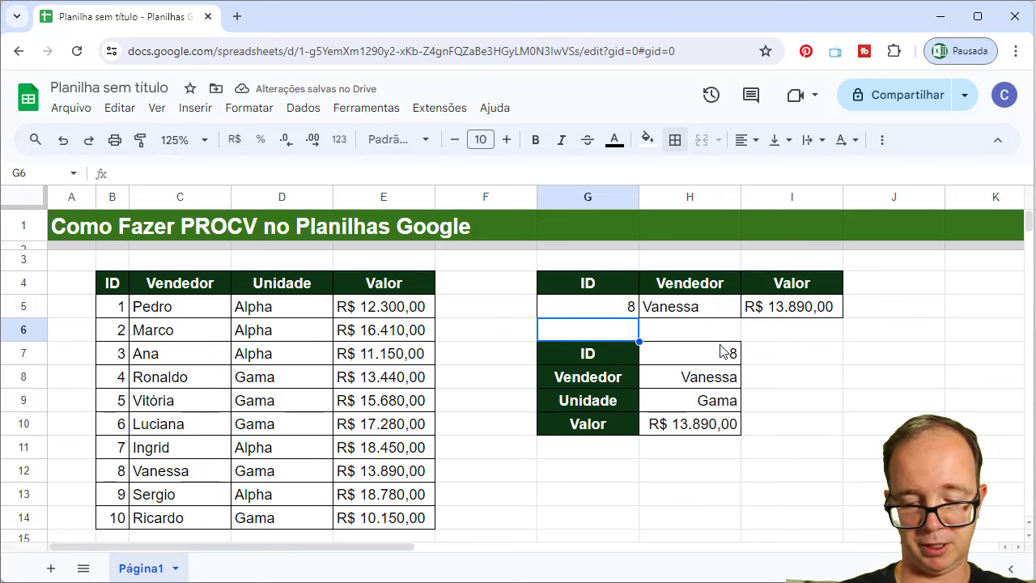
{"action": "key", "text": "Up"}
{"action": "type", "text": "11"}
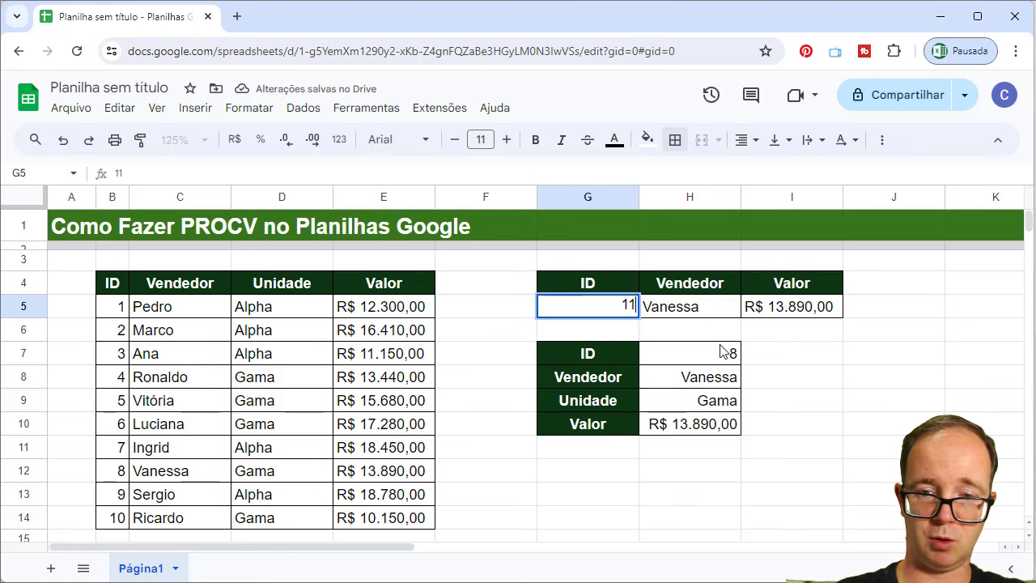
{"action": "key", "text": "Return"}
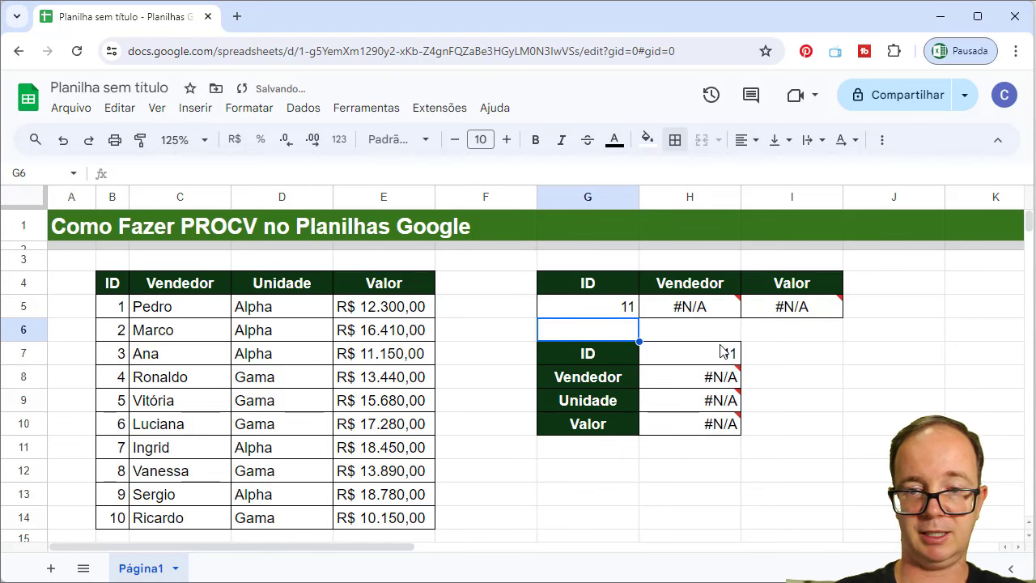
Wrap H5's PROCV in SEERRO with fallback "Não Localizado" and widen column H to fit.
{"action": "left_click", "coordinate": [715, 314]}
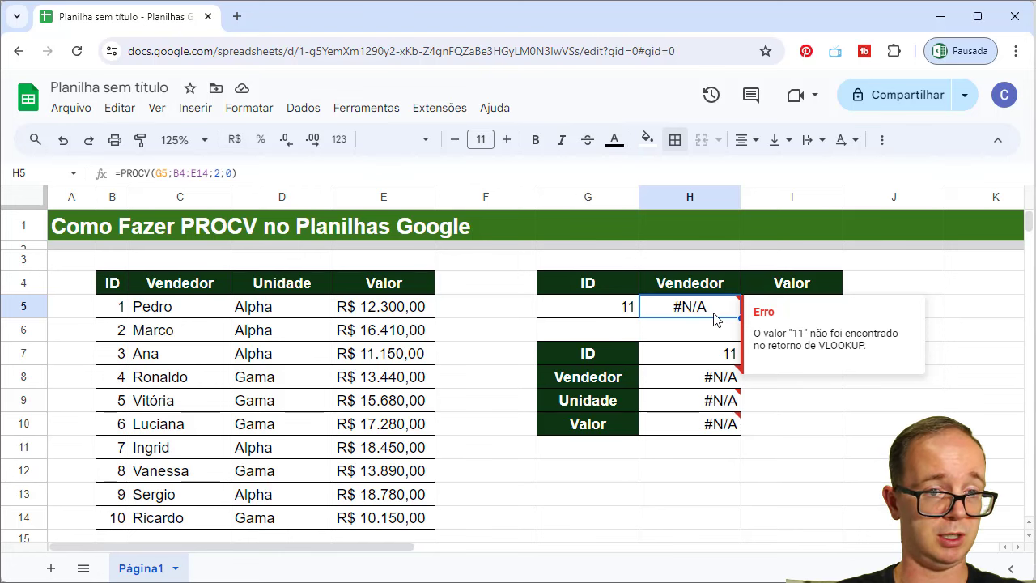
{"action": "double_click", "coordinate": [714, 314]}
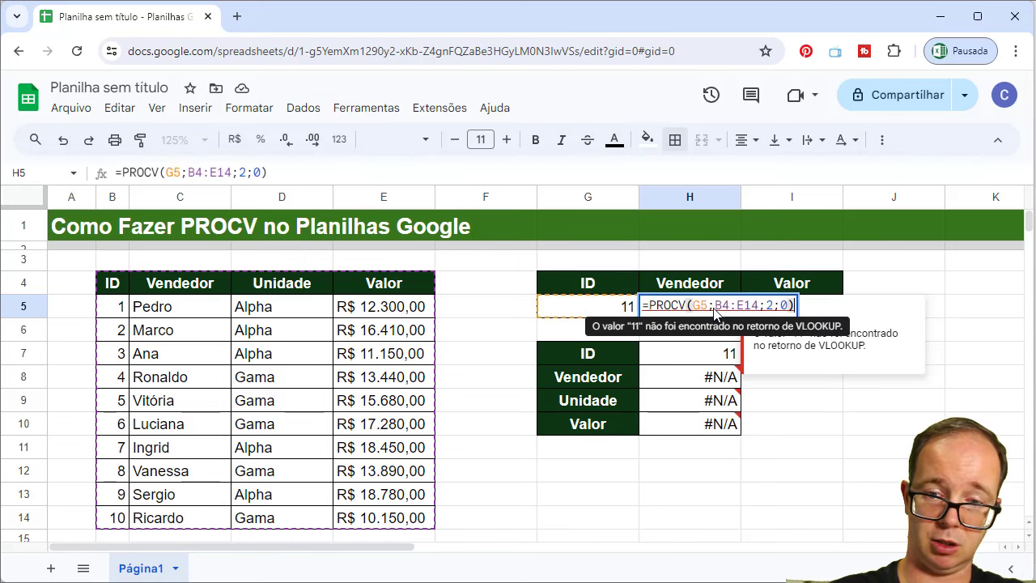
{"action": "left_click", "coordinate": [650, 304]}
{"action": "type", "text": "see"}
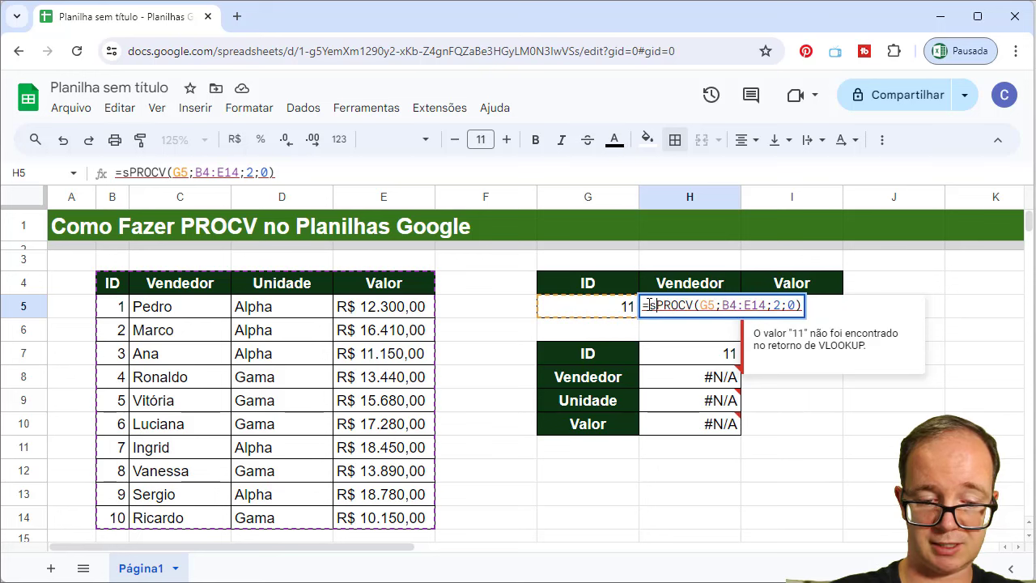
{"action": "type", "text": "rro("}
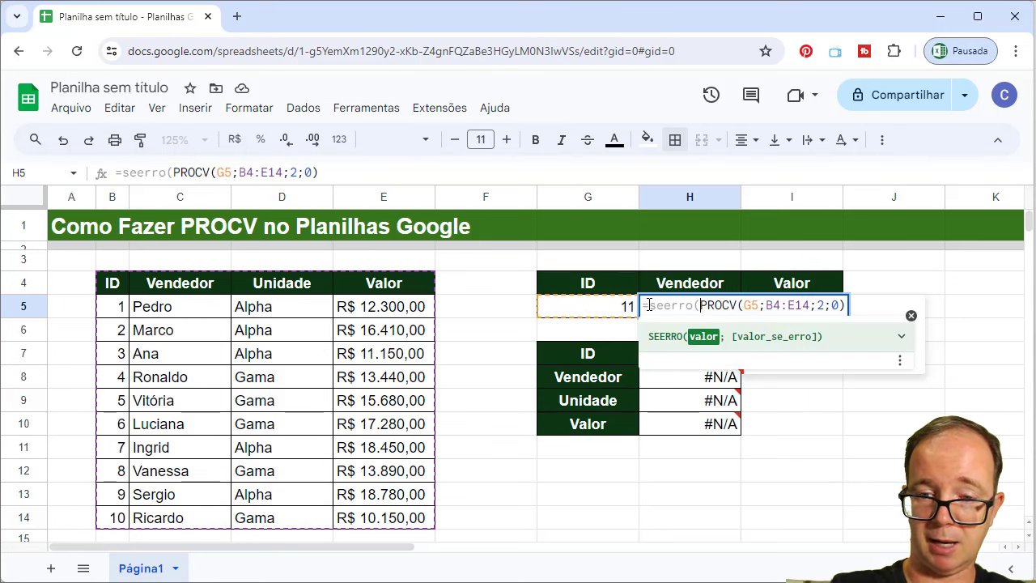
{"action": "left_click", "coordinate": [844, 305]}
{"action": "type", "text": "; \""}
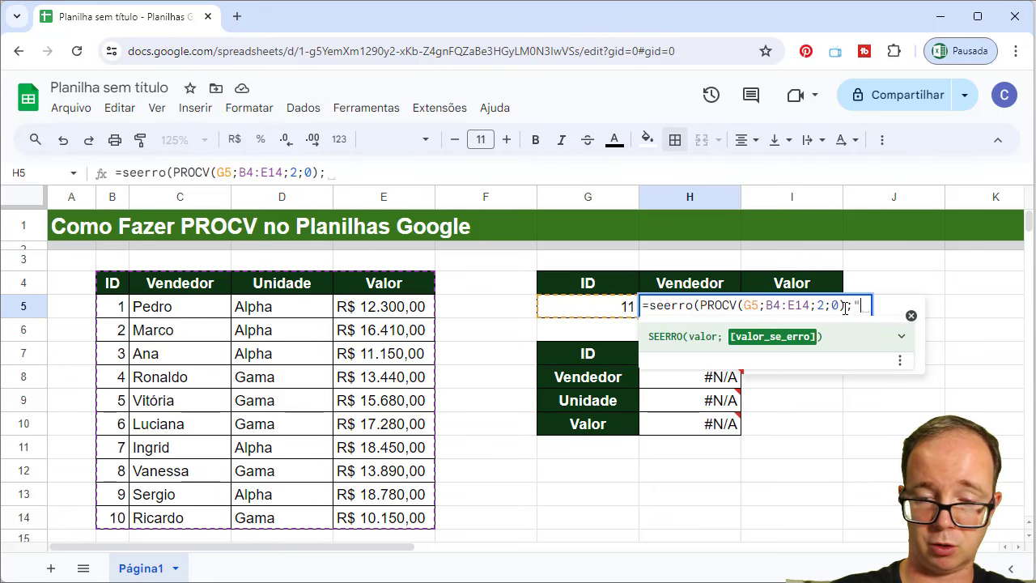
{"action": "type", "text": "Nã"}
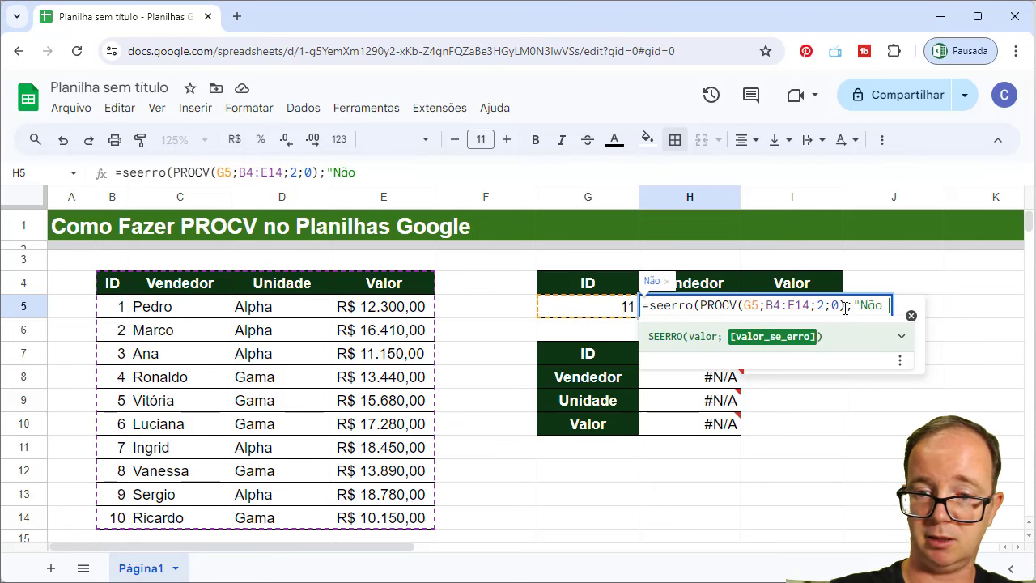
{"action": "type", "text": "ocalizado"}
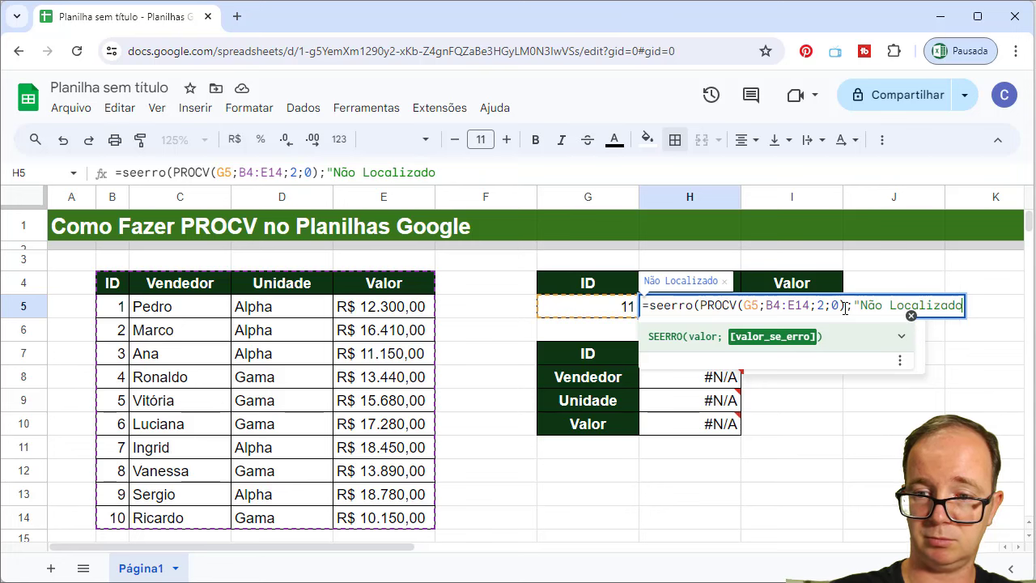
{"action": "type", "text": ")"}
{"action": "key", "text": "Return"}
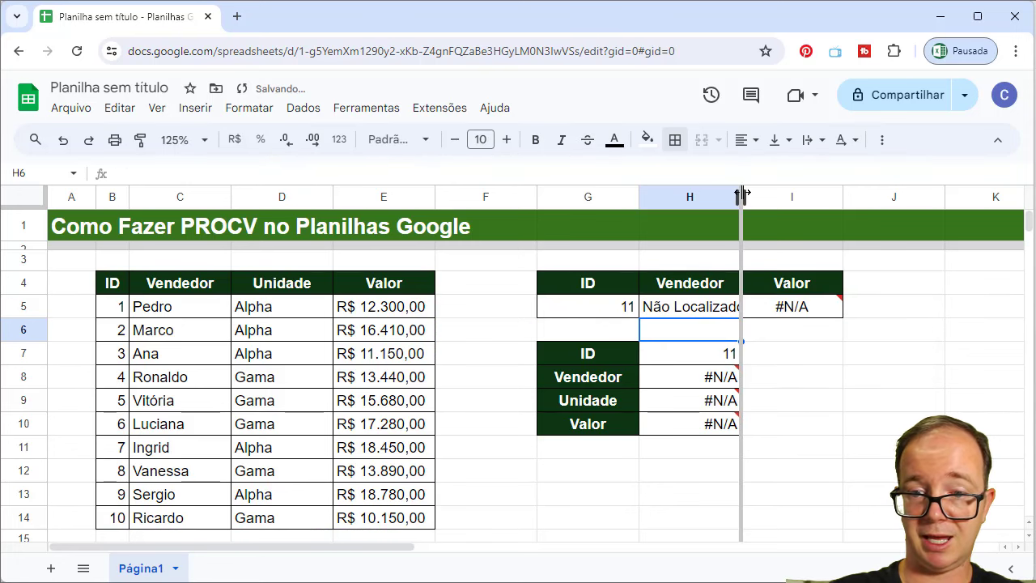
{"action": "left_click_drag", "start_coordinate": [741, 195], "coordinate": [755, 198]}
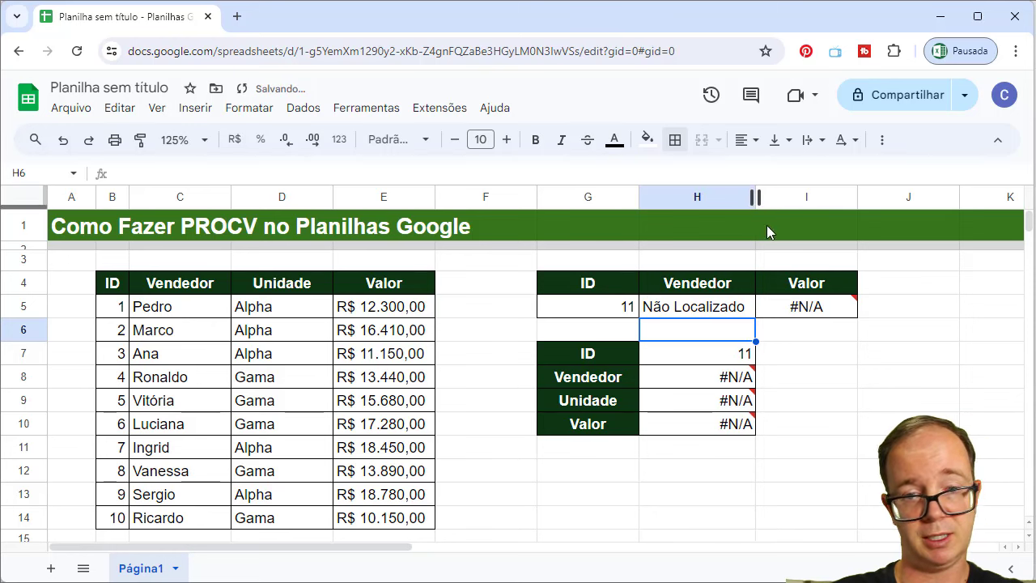
Wrap I5's Valor PROCV in SEERRO so unknown IDs show "Não Localizado".
{"action": "left_click", "coordinate": [806, 316]}
{"action": "double_click", "coordinate": [795, 306]}
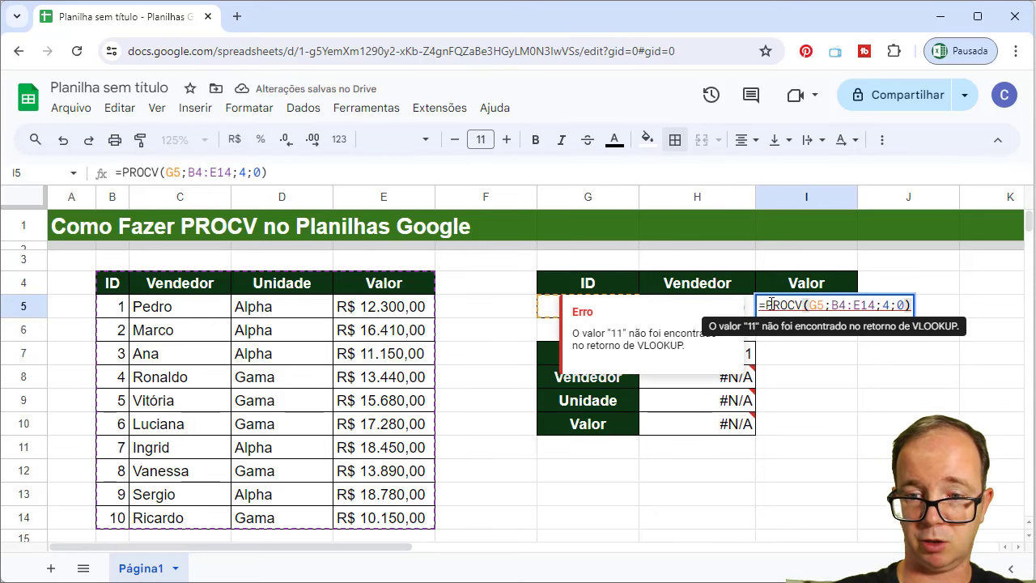
{"action": "left_click", "coordinate": [765, 305]}
{"action": "type", "text": "seer"}
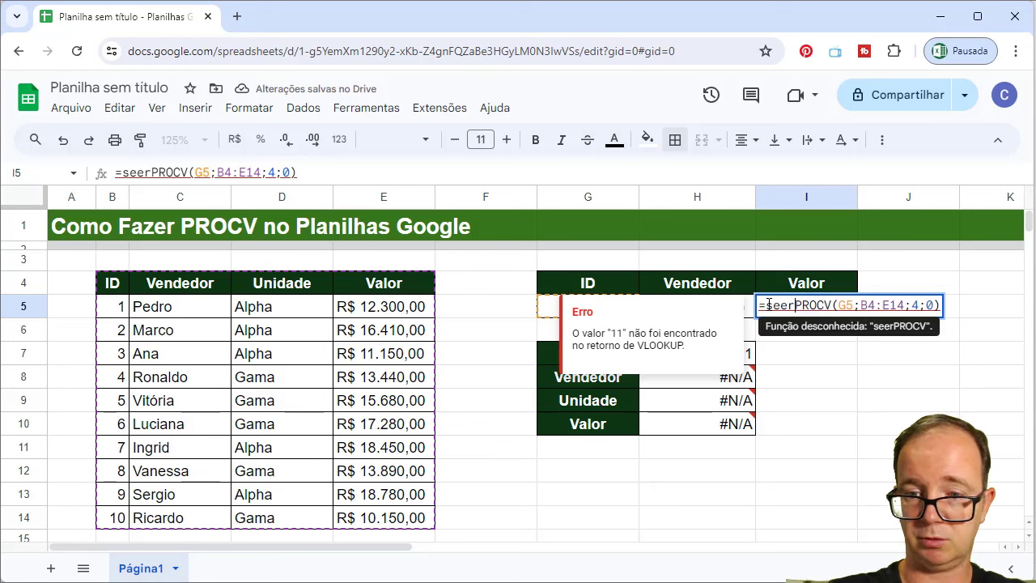
{"action": "type", "text": "ro("}
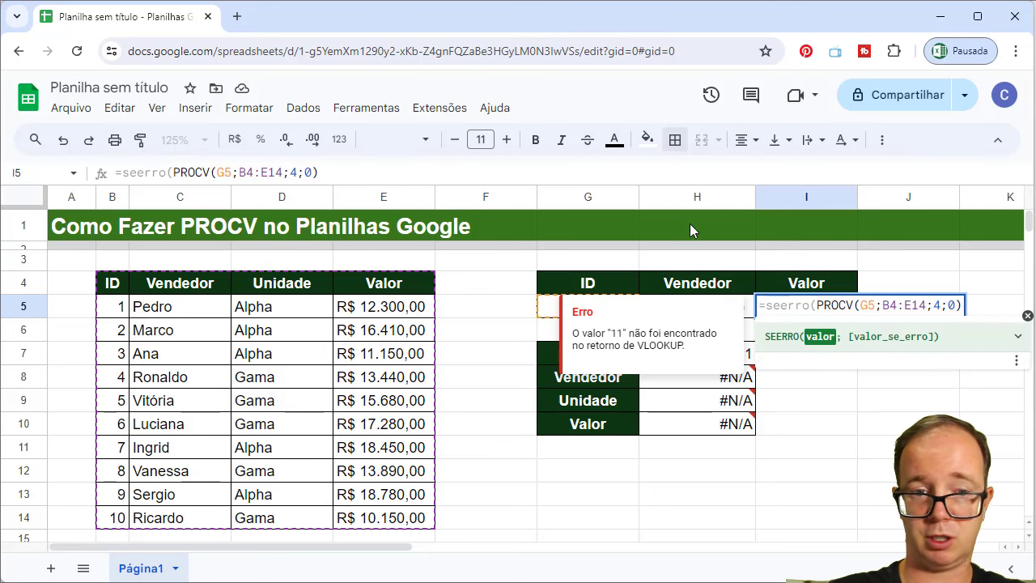
{"action": "left_click", "coordinate": [540, 173]}
{"action": "type", "text": ";\""}
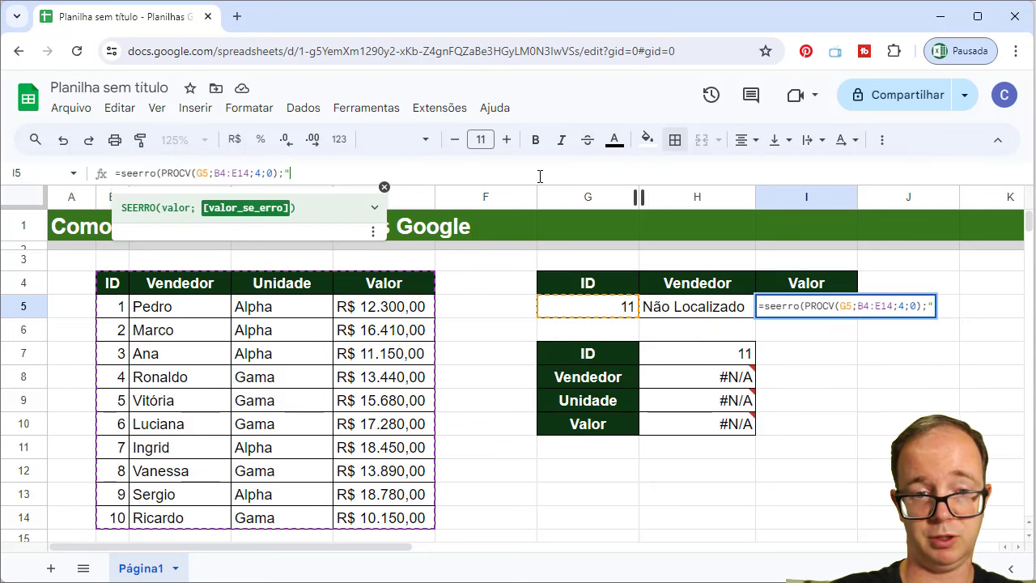
{"action": "type", "text": "Não Loc"}
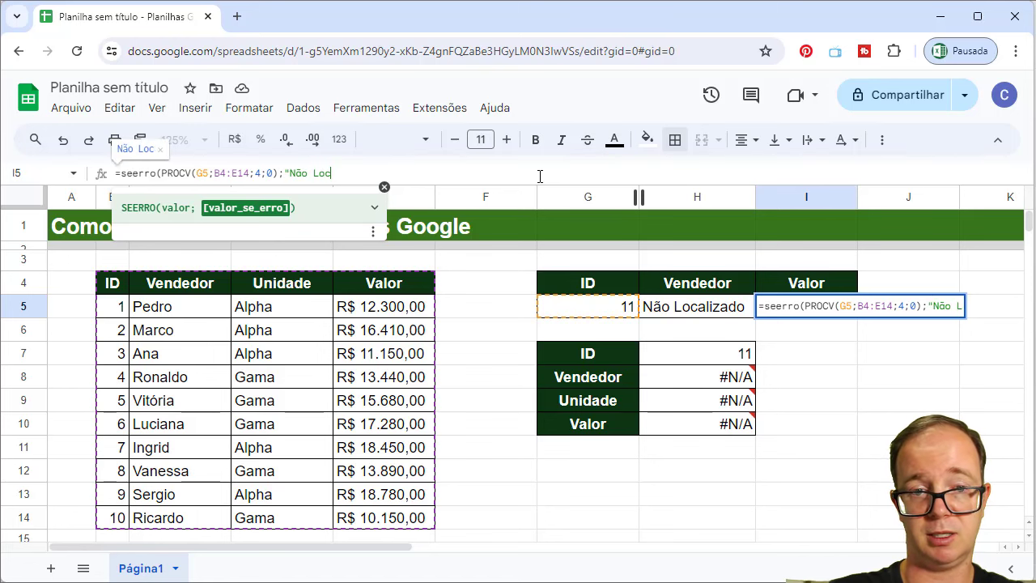
{"action": "type", "text": "alizado\")"}
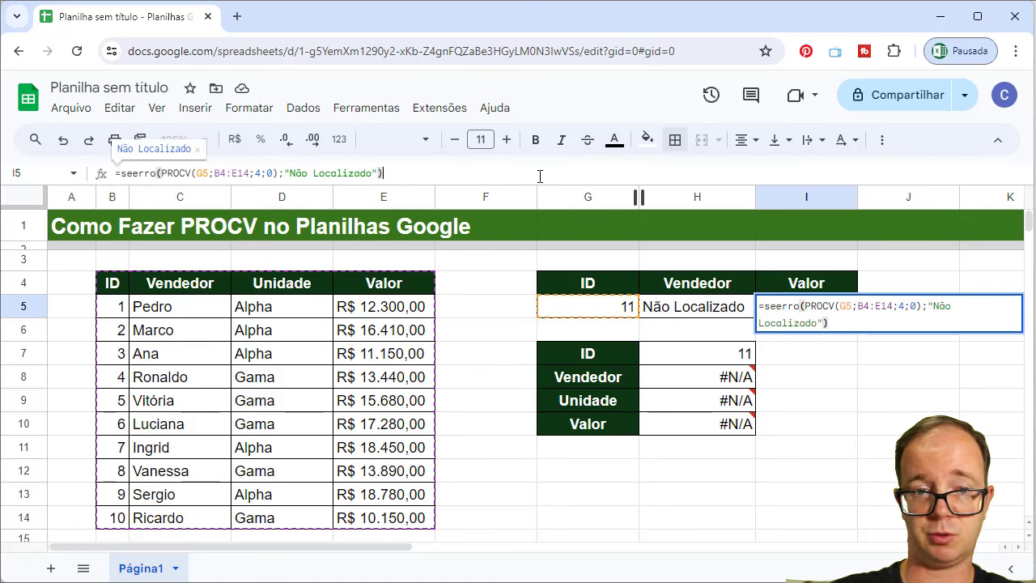
{"action": "key", "text": "Return"}
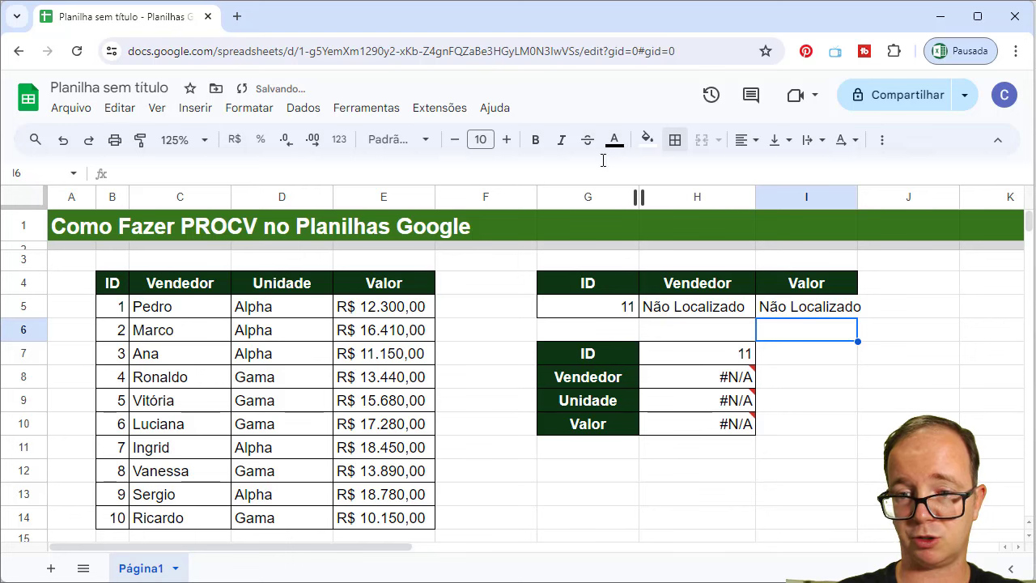
{"action": "right_click", "coordinate": [857, 200]}
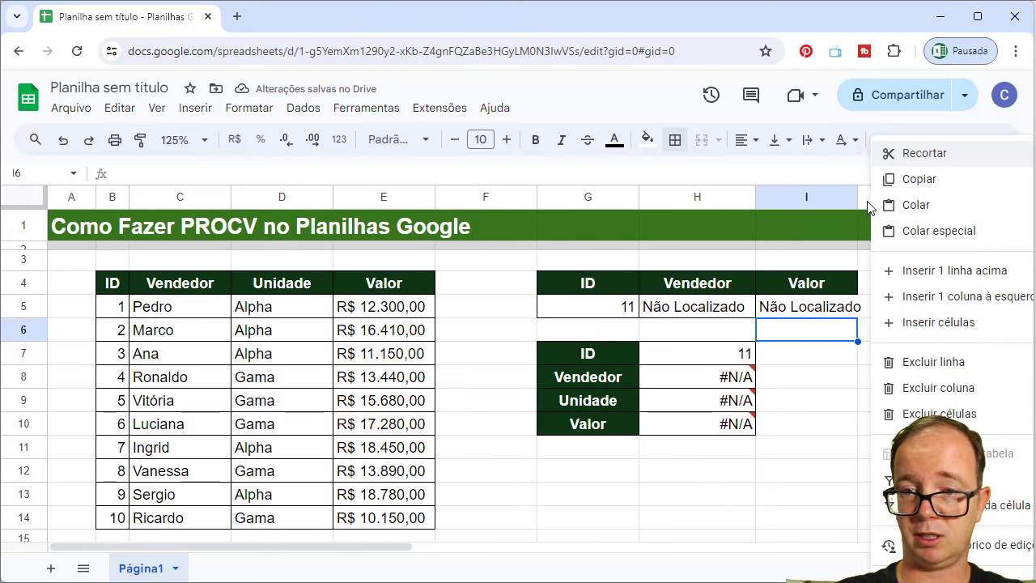
{"action": "left_click", "coordinate": [857, 198]}
Widen column I, then set the ID in G5 to 2 and then 22.
{"action": "left_click_drag", "start_coordinate": [856, 198], "coordinate": [871, 197]}
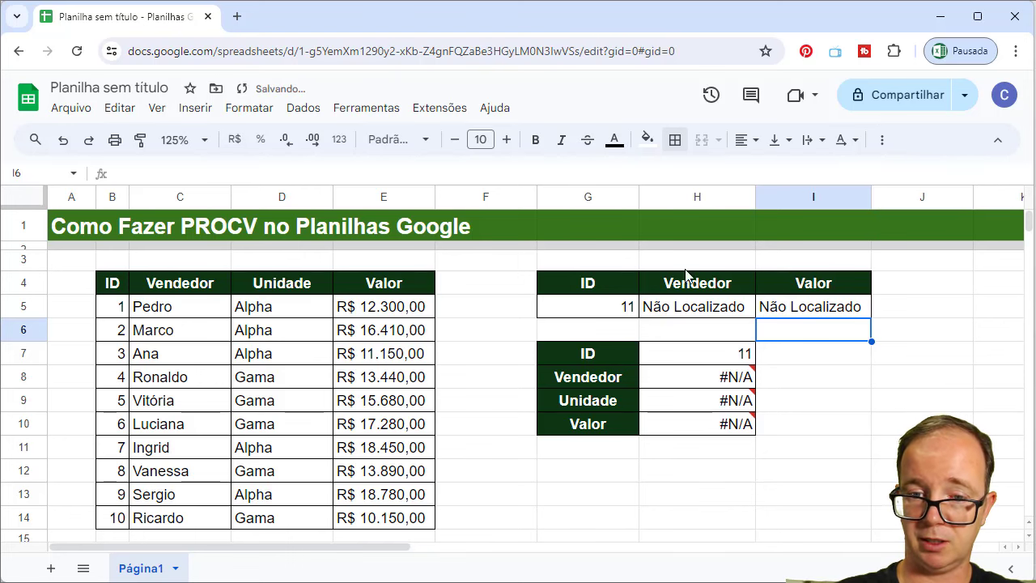
{"action": "left_click", "coordinate": [627, 307]}
{"action": "type", "text": "2"}
{"action": "key", "text": "Return"}
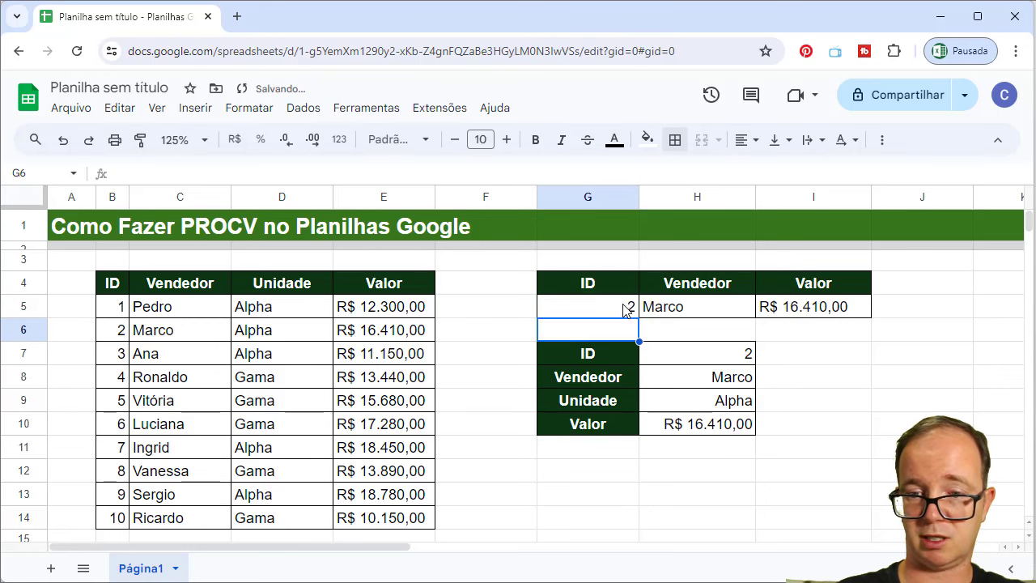
{"action": "left_click", "coordinate": [626, 308]}
{"action": "type", "text": "2"}
{"action": "key", "text": "Return"}
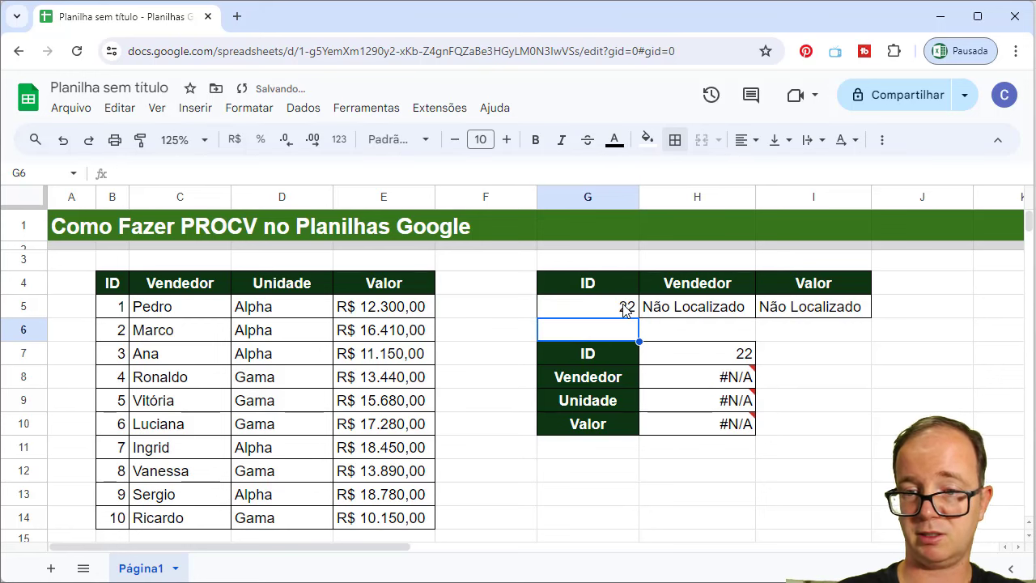
Wrap H8's PROCV in SEERRO with "Não Localizado" and fill it down to H10.
{"action": "key", "text": "Down"}
{"action": "key", "text": "Down"}
{"action": "key", "text": "Right"}
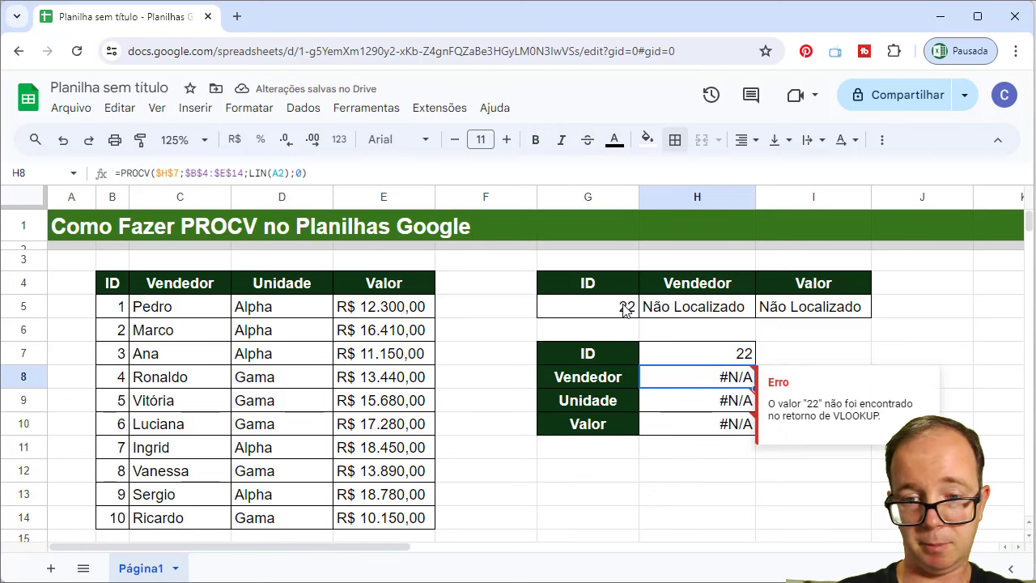
{"action": "double_click", "coordinate": [678, 377]}
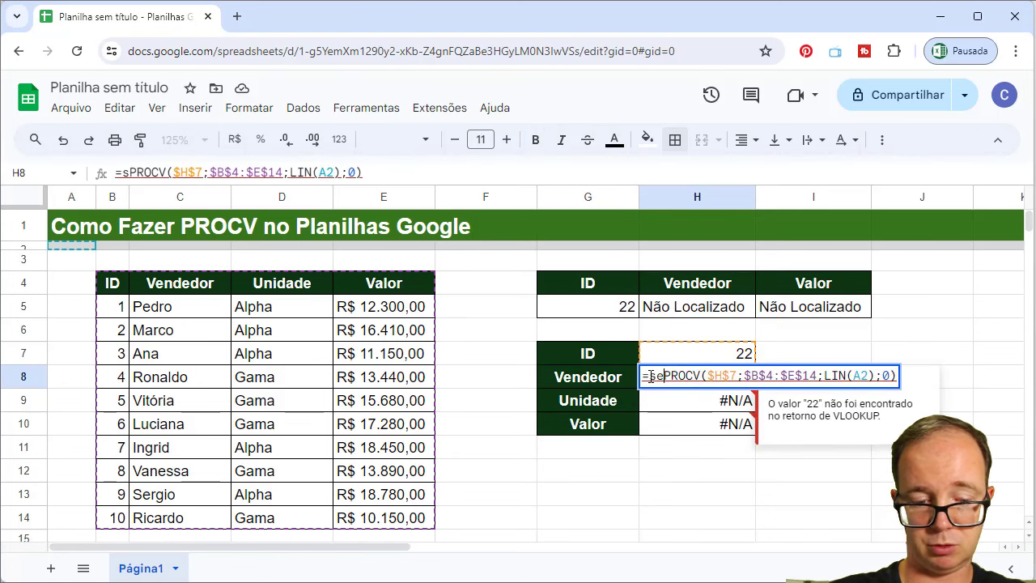
{"action": "type", "text": "seerro("}
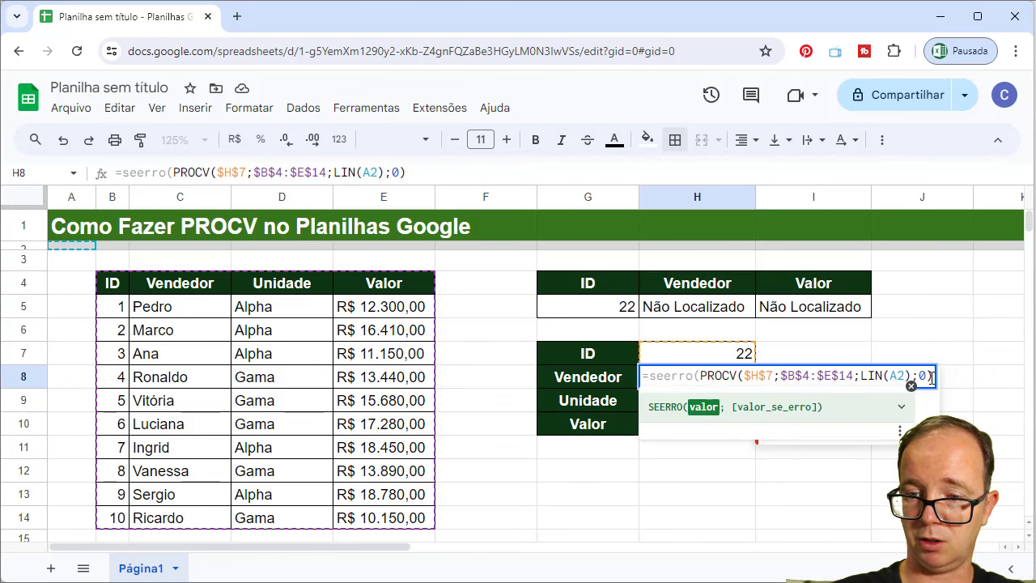
{"action": "type", "text": ";\""}
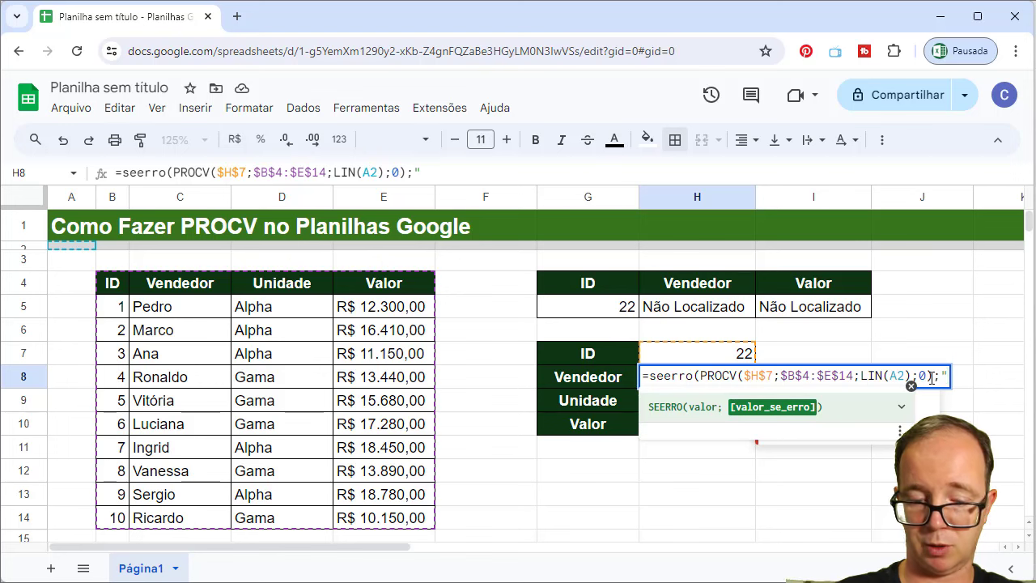
{"action": "type", "text": "Não Loca"}
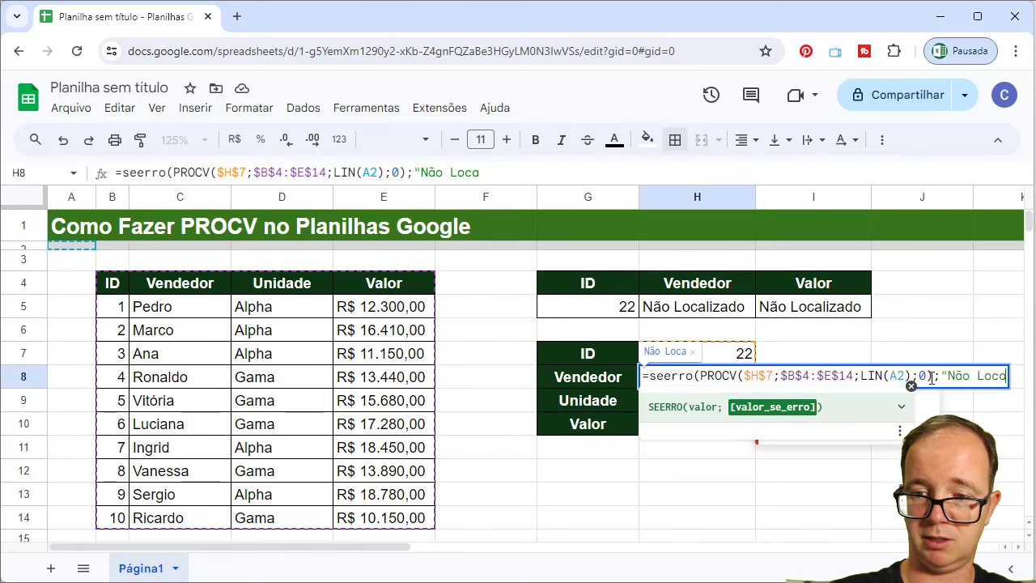
{"action": "type", "text": "lizado\""}
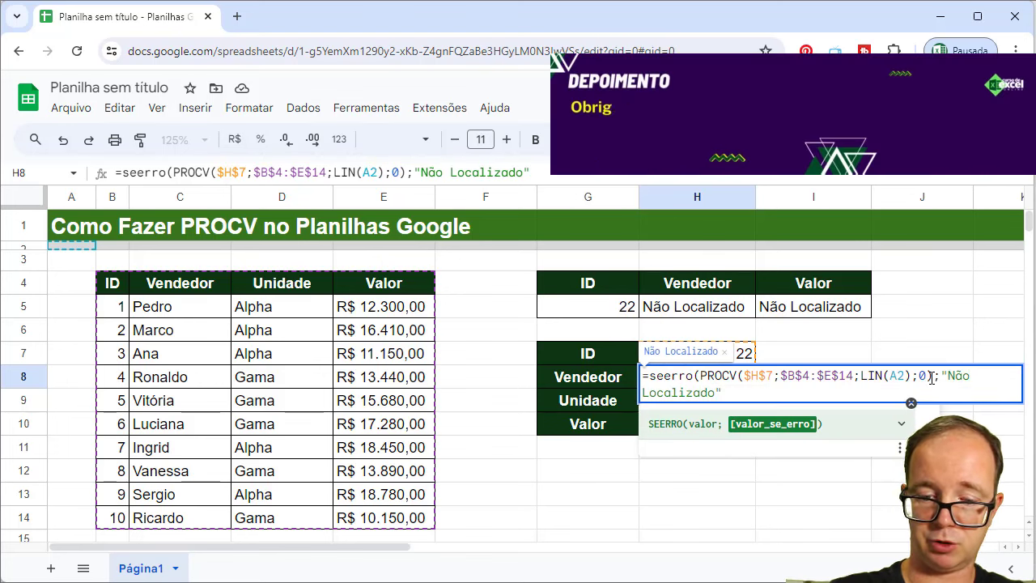
{"action": "type", "text": ")"}
{"action": "key", "text": "Return"}
{"action": "left_click", "coordinate": [742, 385]}
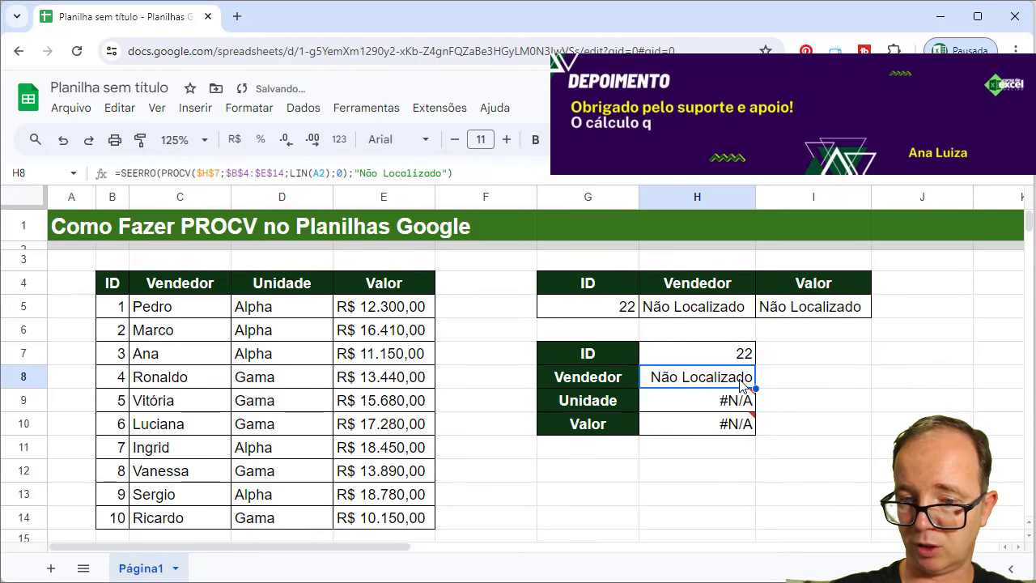
{"action": "left_click_drag", "start_coordinate": [755, 389], "coordinate": [756, 430]}
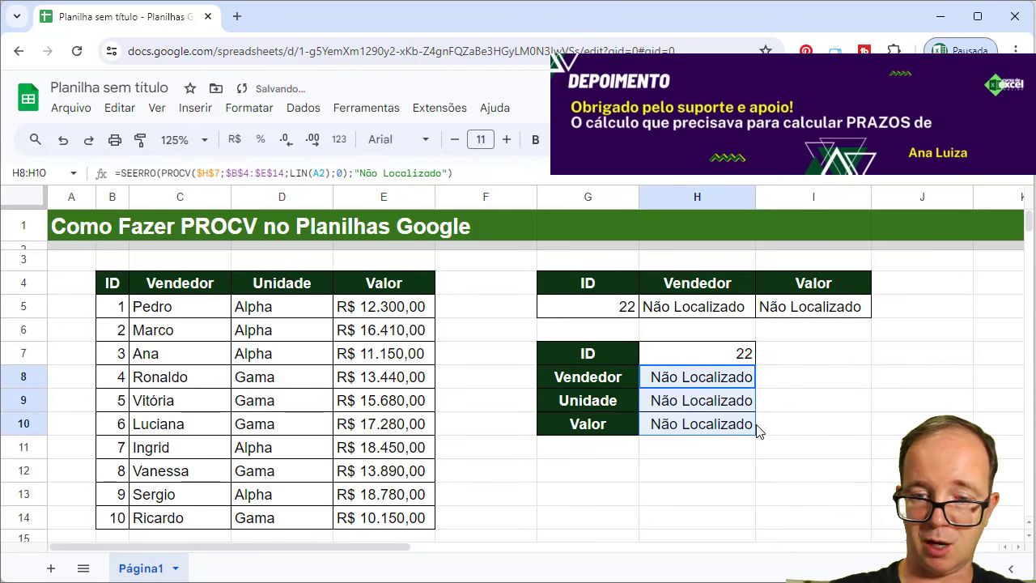
{"action": "left_click", "coordinate": [583, 460], "text": "shift"}
{"action": "left_click", "coordinate": [523, 502], "text": "shift"}
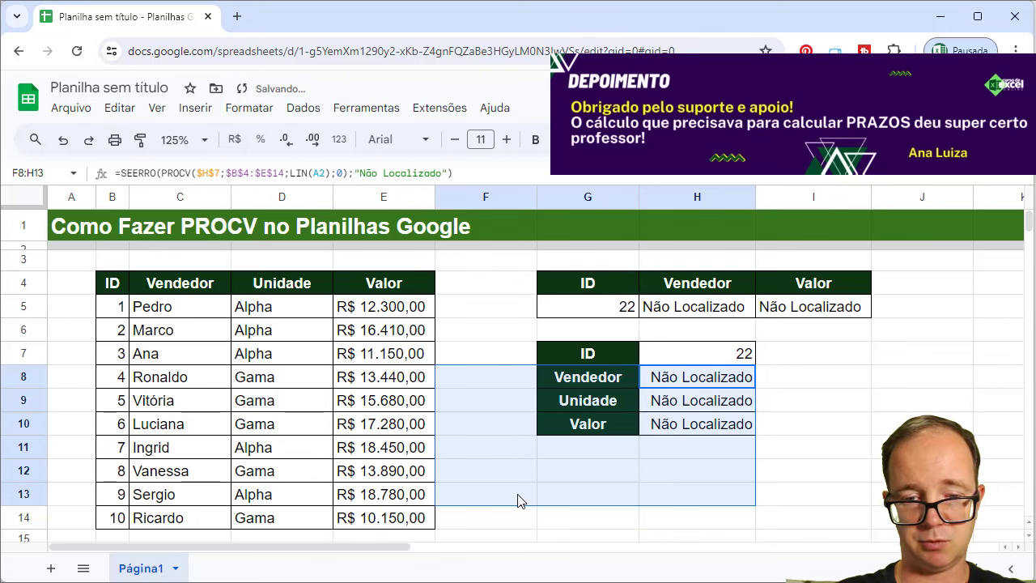
{"action": "left_click", "coordinate": [519, 499]}
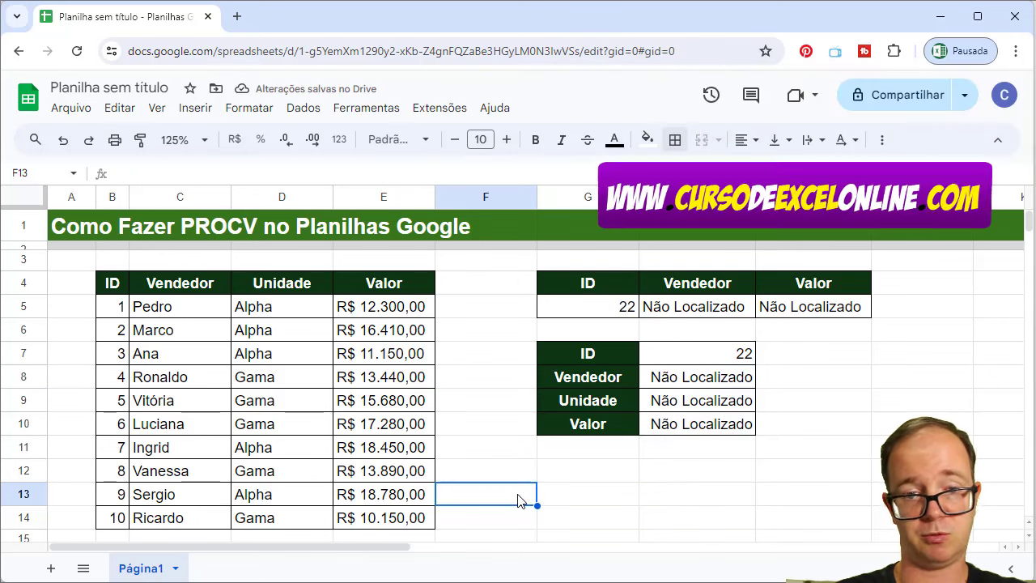